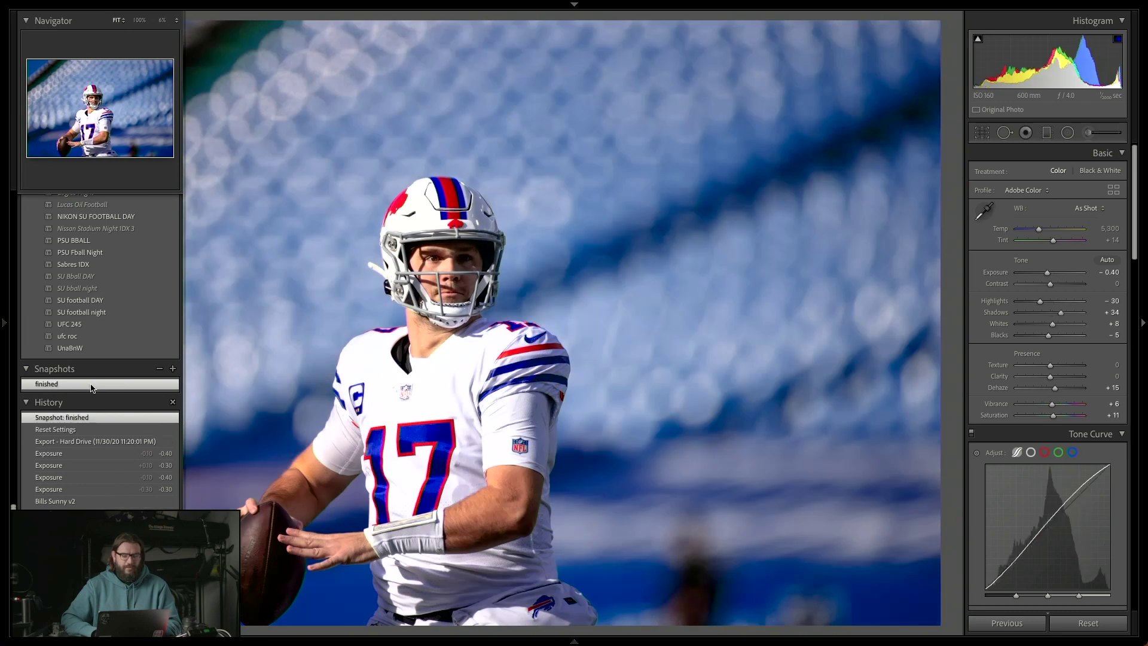
- Revert the photo to its Reset Settings history state and crop it proportionally to about 7410 x 4943
{"action": "left_click", "coordinate": [72, 430]}
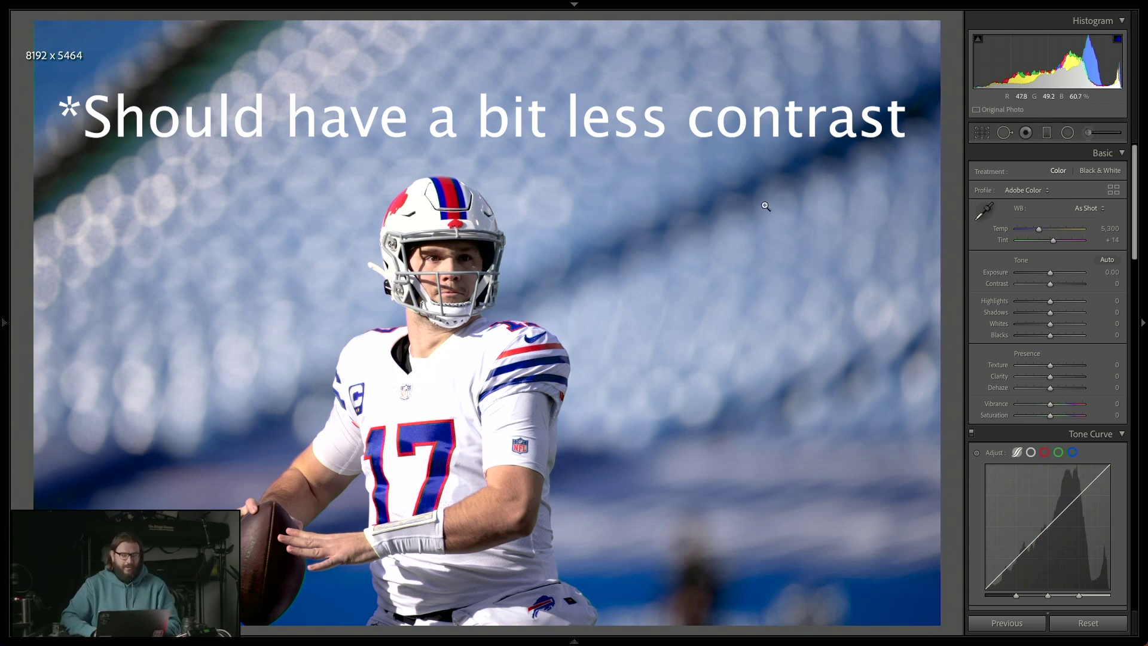
{"action": "key", "text": "r"}
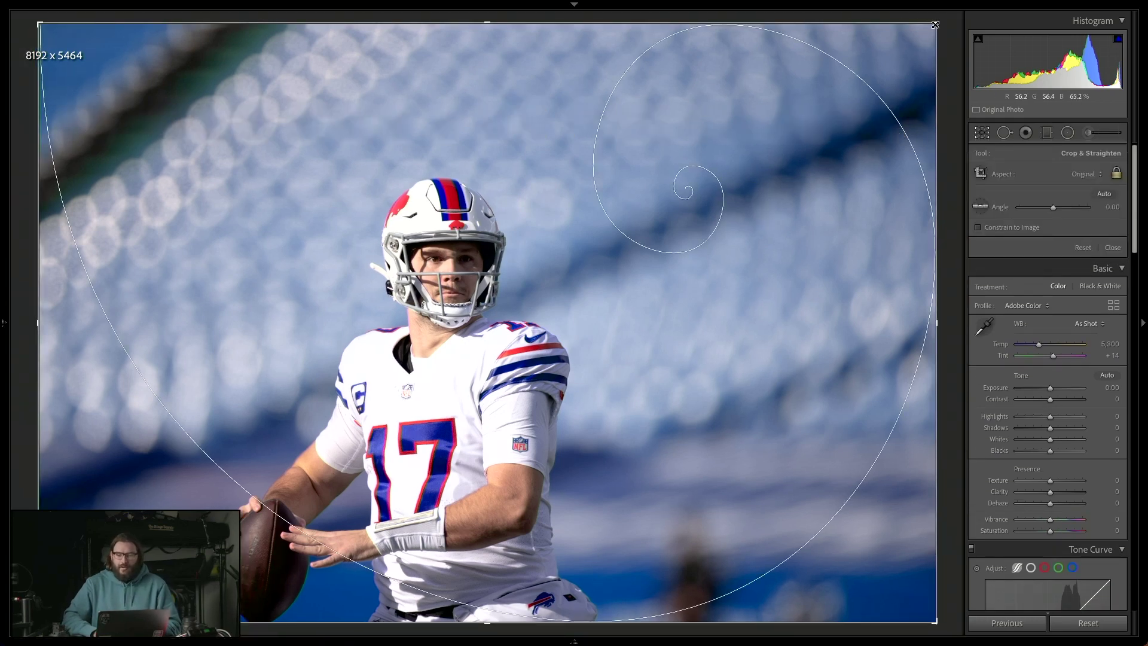
{"action": "left_click_drag", "start_coordinate": [936, 24], "coordinate": [914, 53]}
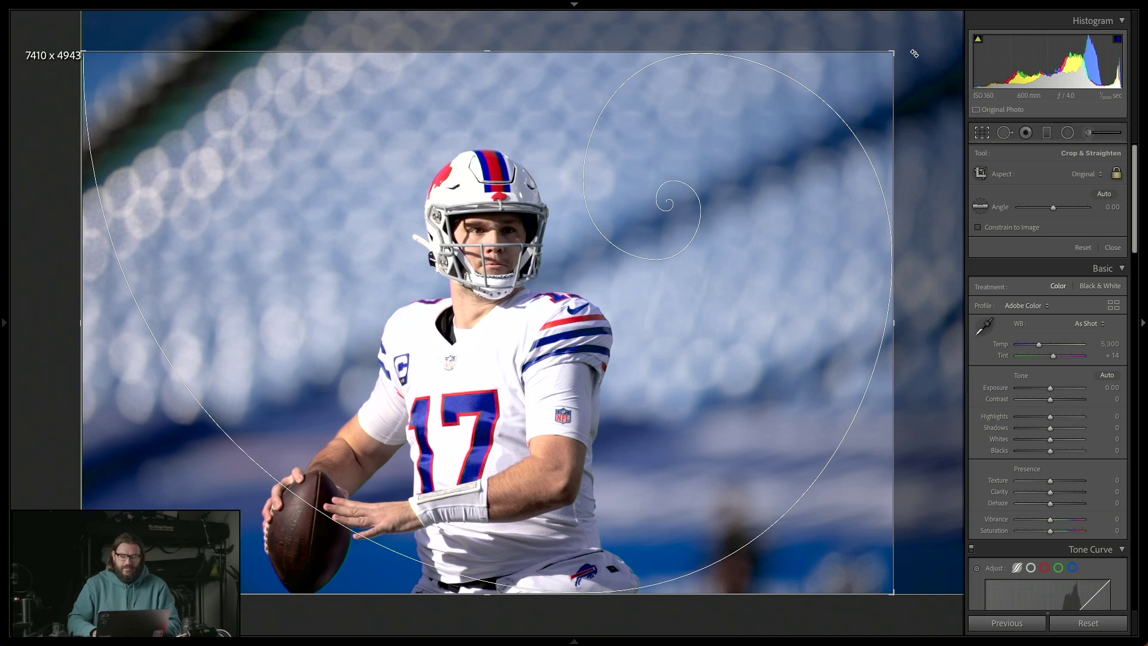
- Cycle through the crop guide overlays back to the golden spiral and flip it so it curls around the upper-left area of the photo
{"action": "key", "text": "o"}
{"action": "key", "text": "o"}
{"action": "key", "text": "o"}
{"action": "key", "text": "o"}
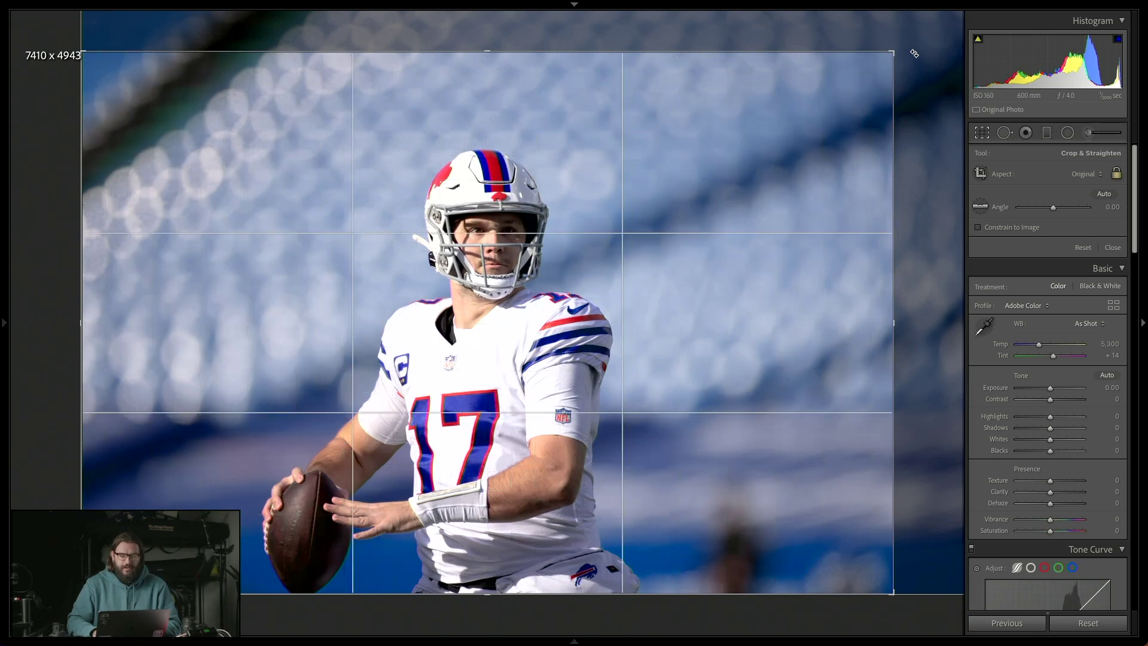
{"action": "key", "text": "o"}
{"action": "key", "text": "shift+o"}
{"action": "key", "text": "o"}
{"action": "key", "text": "o"}
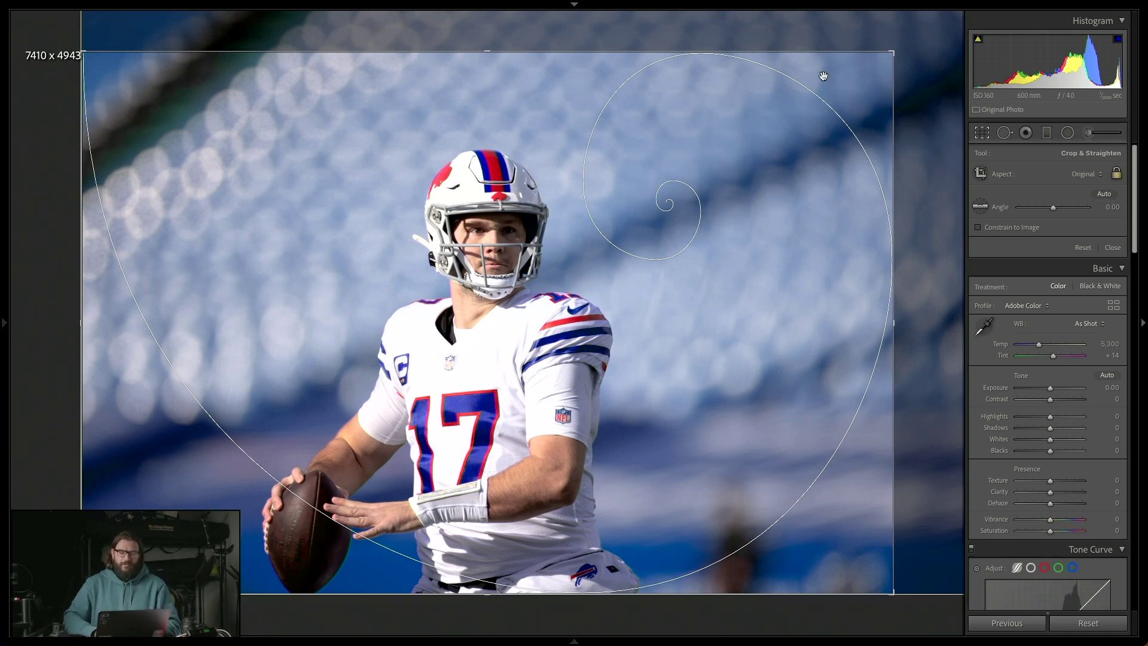
{"action": "key", "text": "shift+o"}
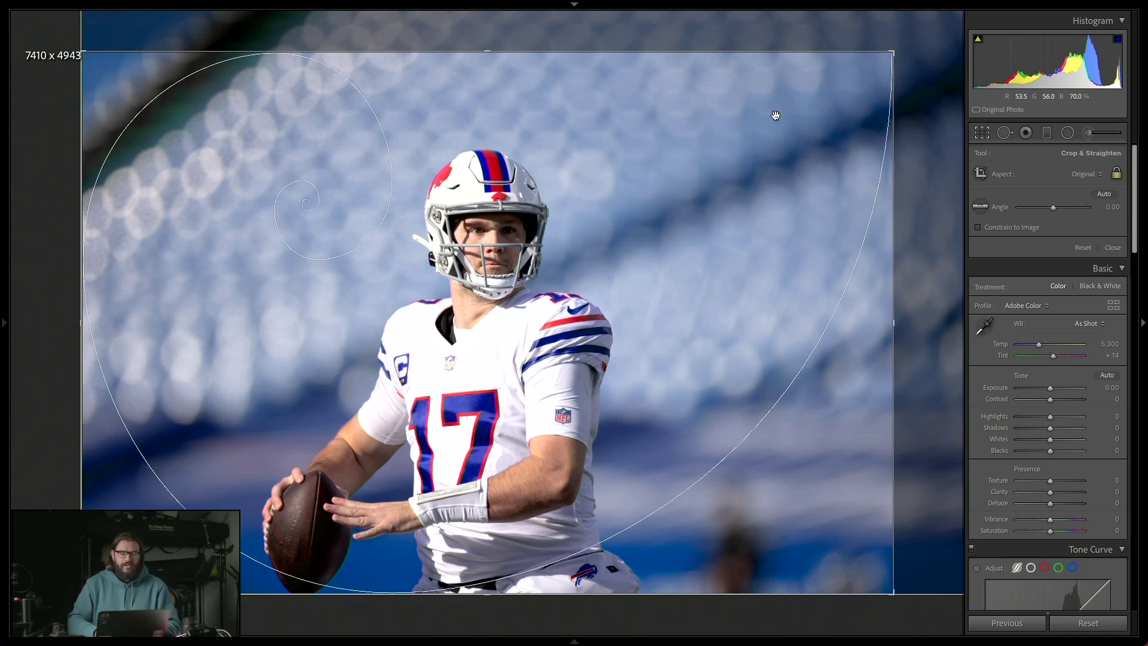
- Reposition the player toward the spiral's centre, tighten the crop to about 6898 x 4601 and apply it
{"action": "left_click_drag", "start_coordinate": [657, 214], "coordinate": [541, 192]}
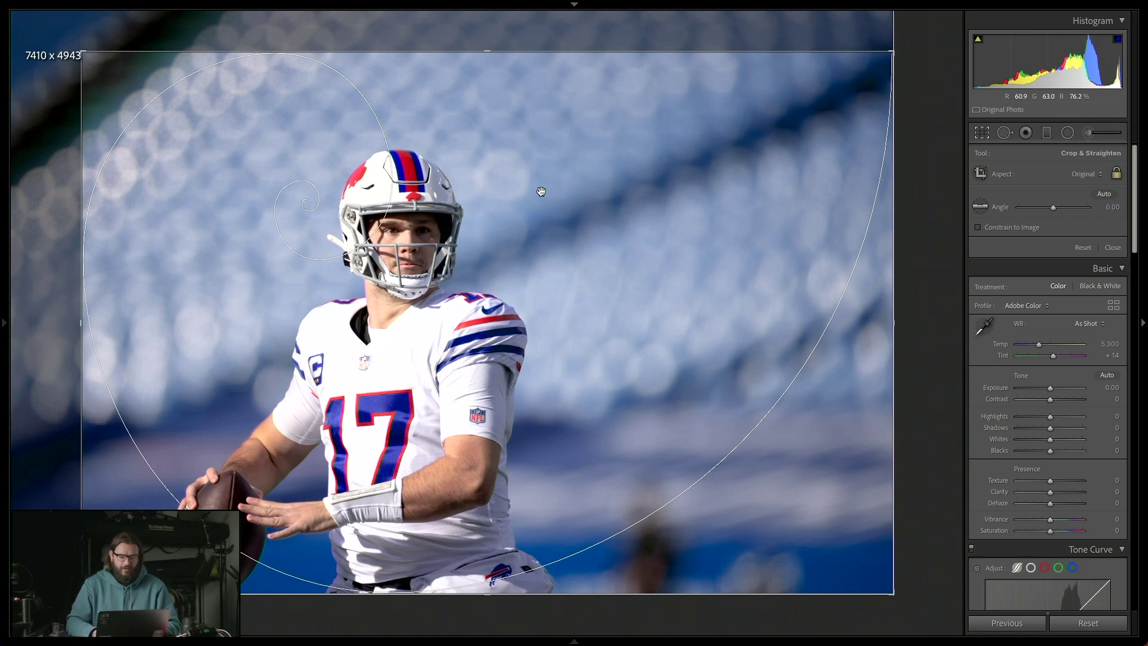
{"action": "left_click_drag", "start_coordinate": [78, 51], "coordinate": [104, 64]}
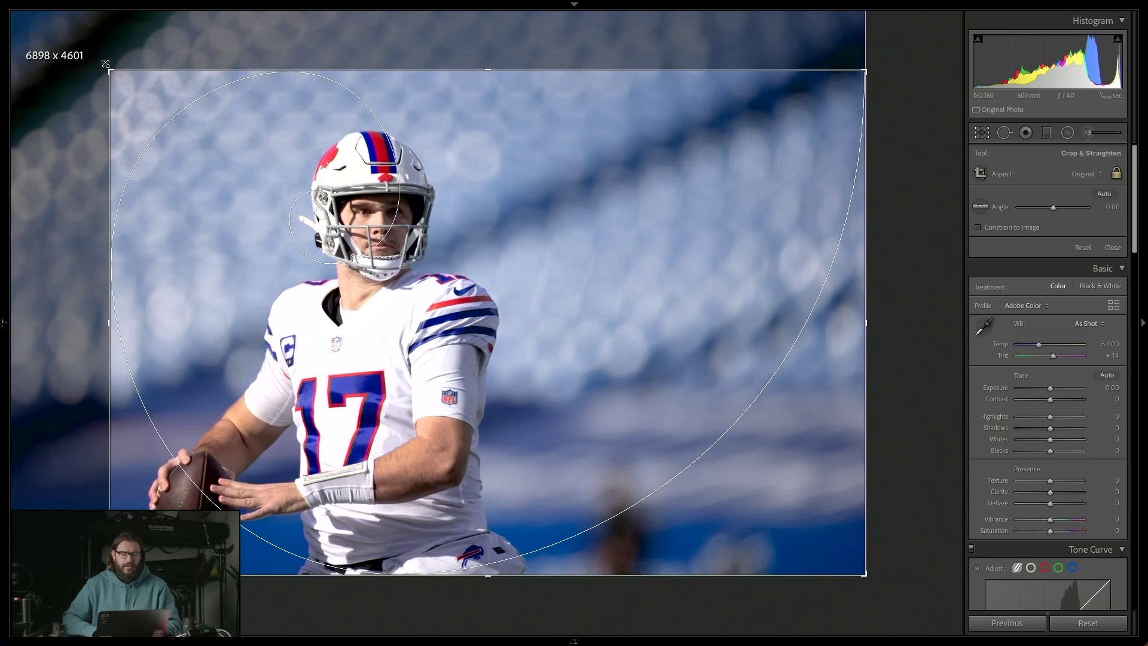
{"action": "key", "text": "r"}
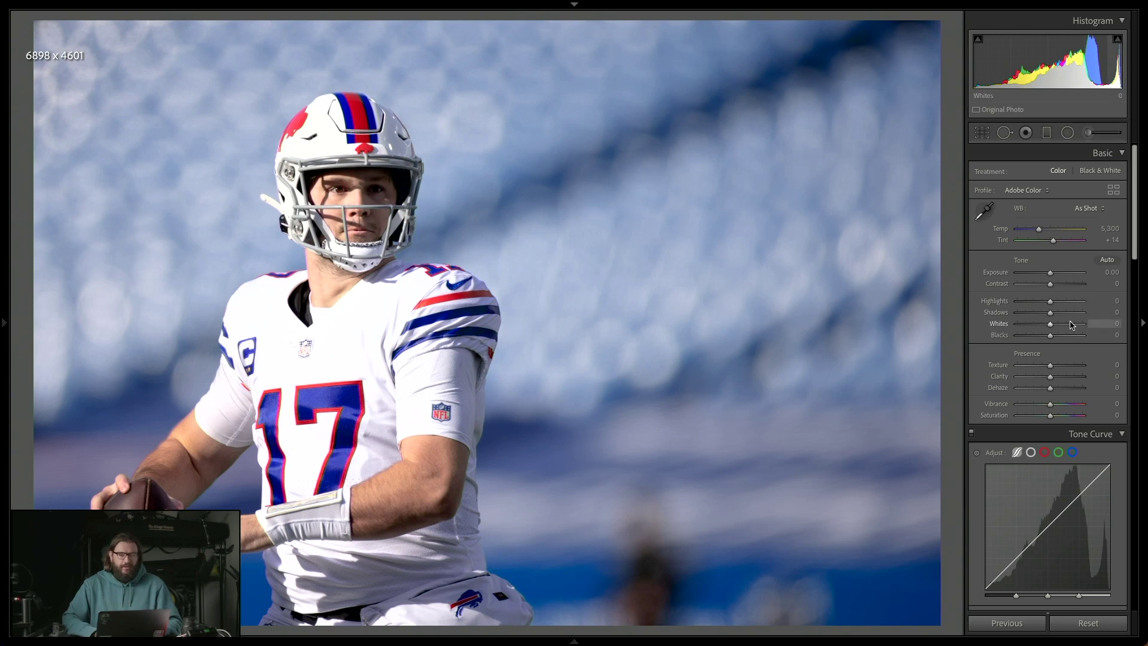
- Set Whites to +23 and Blacks to -12 while checking the clipping preview of each
{"action": "key", "text": "alt"}
{"action": "left_click_drag", "start_coordinate": [1051, 327], "coordinate": [1049, 326]}
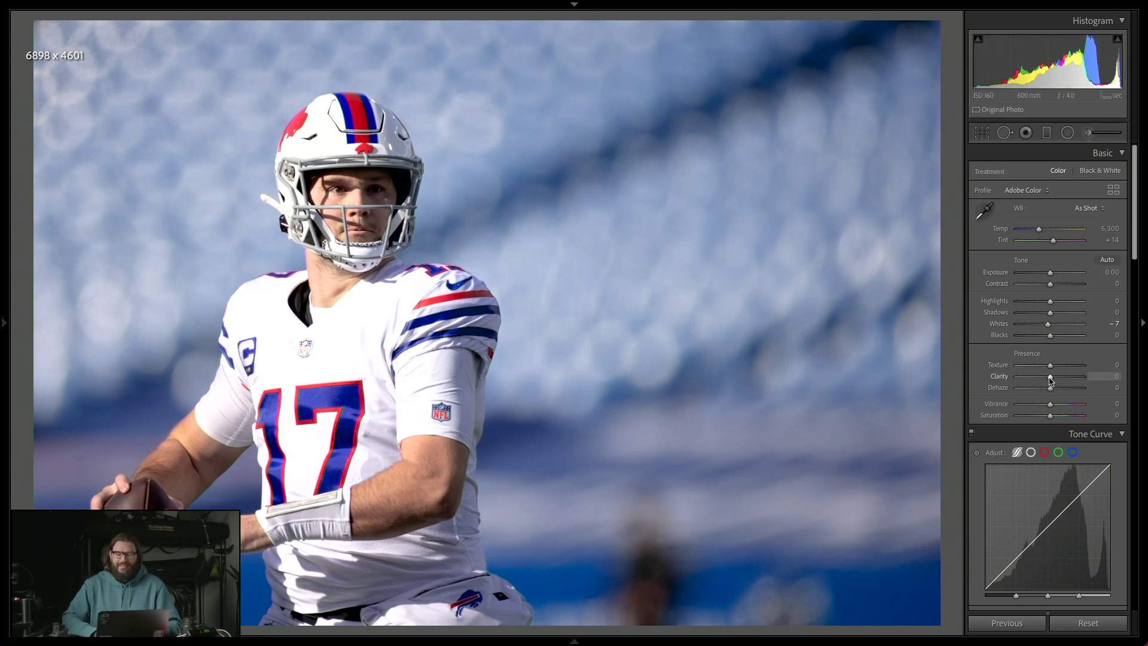
{"action": "left_click", "coordinate": [1050, 325], "text": "alt"}
{"action": "mouse_move", "coordinate": [1051, 326]}
{"action": "left_mouse_down"}
{"action": "mouse_move", "coordinate": [1078, 325]}
{"action": "mouse_move", "coordinate": [1037, 326]}
{"action": "mouse_move", "coordinate": [1057, 330]}
{"action": "left_mouse_up"}
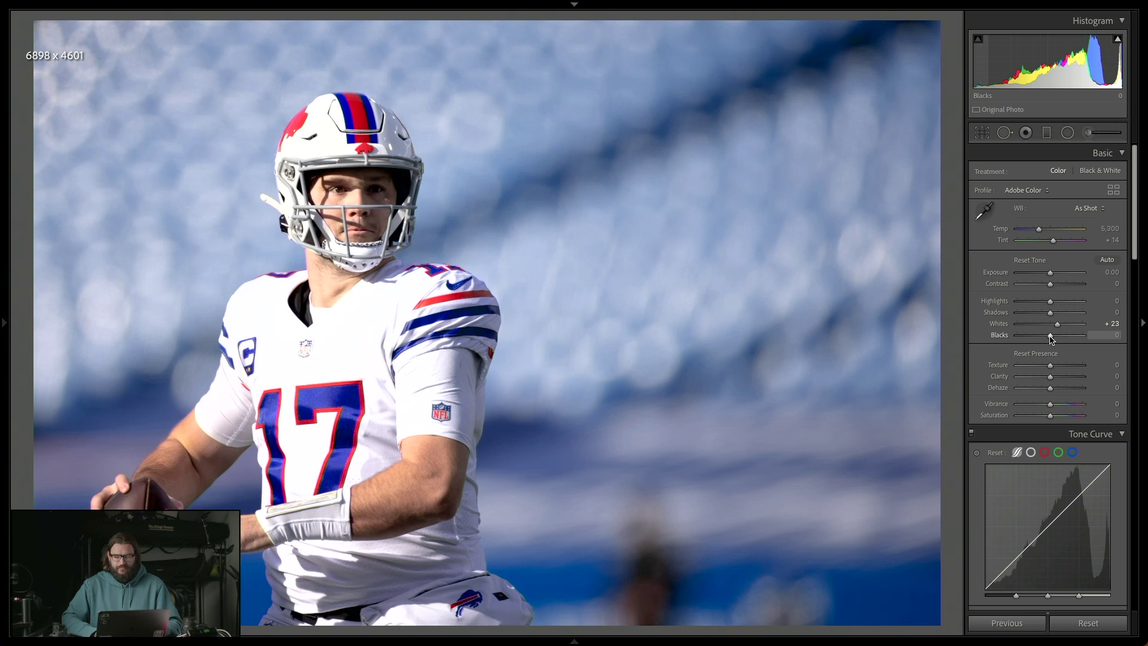
{"action": "left_click", "coordinate": [1050, 335], "text": "alt"}
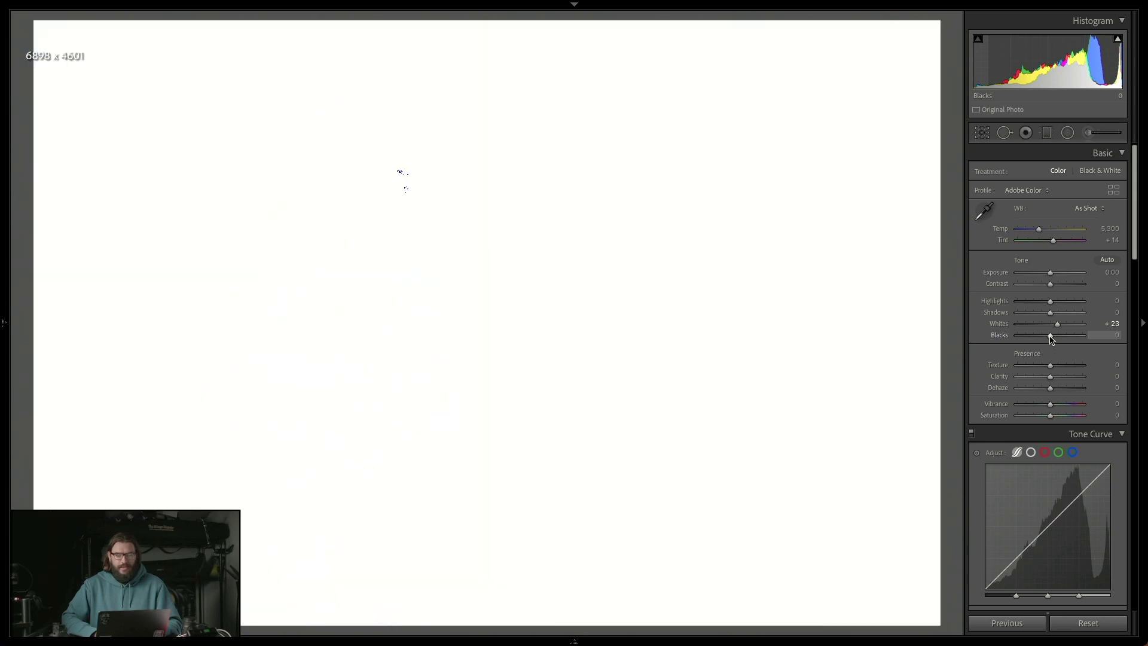
{"action": "mouse_move", "coordinate": [1060, 339]}
{"action": "left_mouse_down"}
{"action": "mouse_move", "coordinate": [1008, 333]}
{"action": "mouse_move", "coordinate": [1048, 338]}
{"action": "left_mouse_up"}
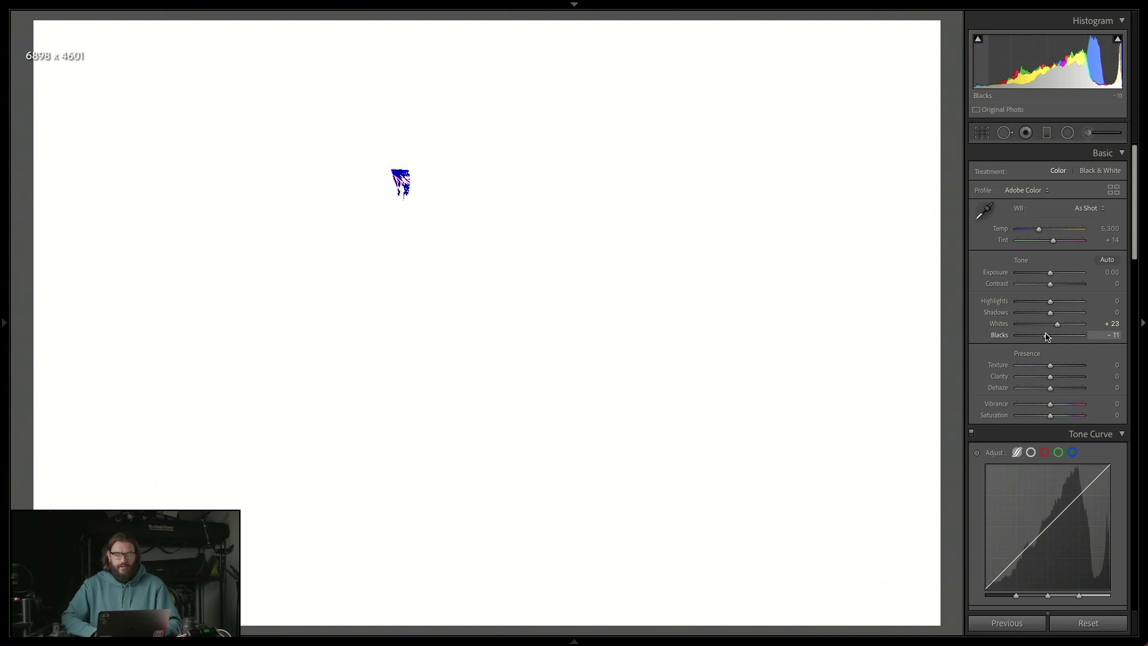
{"action": "left_click_drag", "start_coordinate": [1047, 337], "coordinate": [1046, 337]}
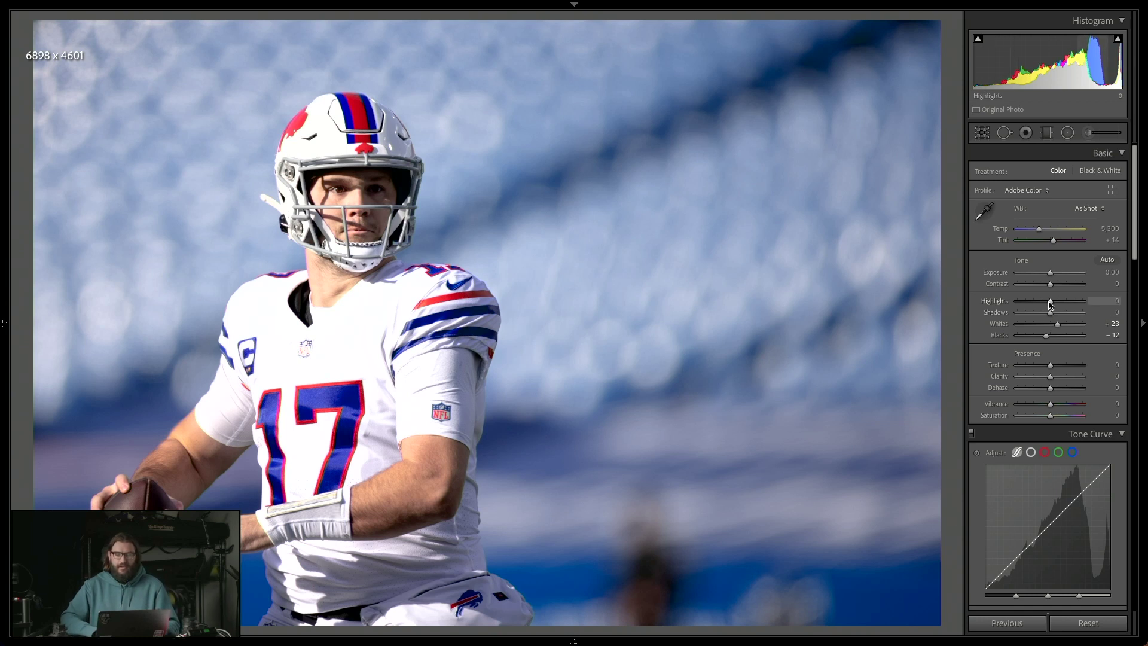
- Adjust the tone by setting Highlights to -26, Shadows to +19 and Exposure to -0.35
{"action": "mouse_move", "coordinate": [1050, 305]}
{"action": "left_mouse_down"}
{"action": "mouse_move", "coordinate": [1024, 304]}
{"action": "mouse_move", "coordinate": [1061, 305]}
{"action": "mouse_move", "coordinate": [1044, 305]}
{"action": "left_mouse_up"}
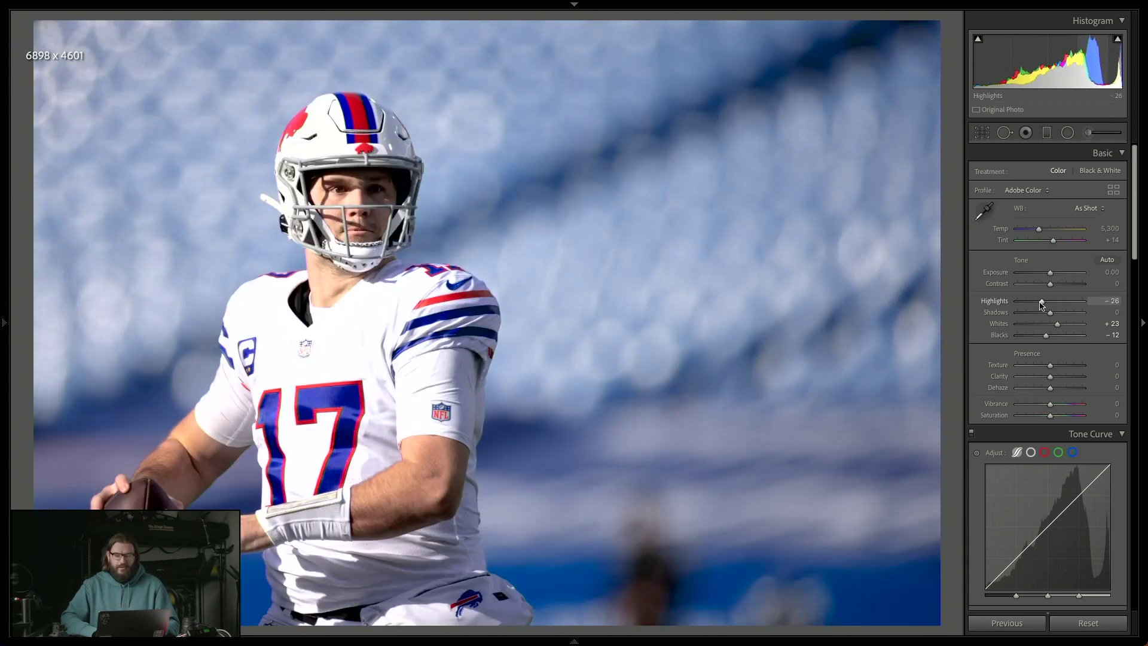
{"action": "left_click_drag", "start_coordinate": [1051, 314], "coordinate": [1058, 314]}
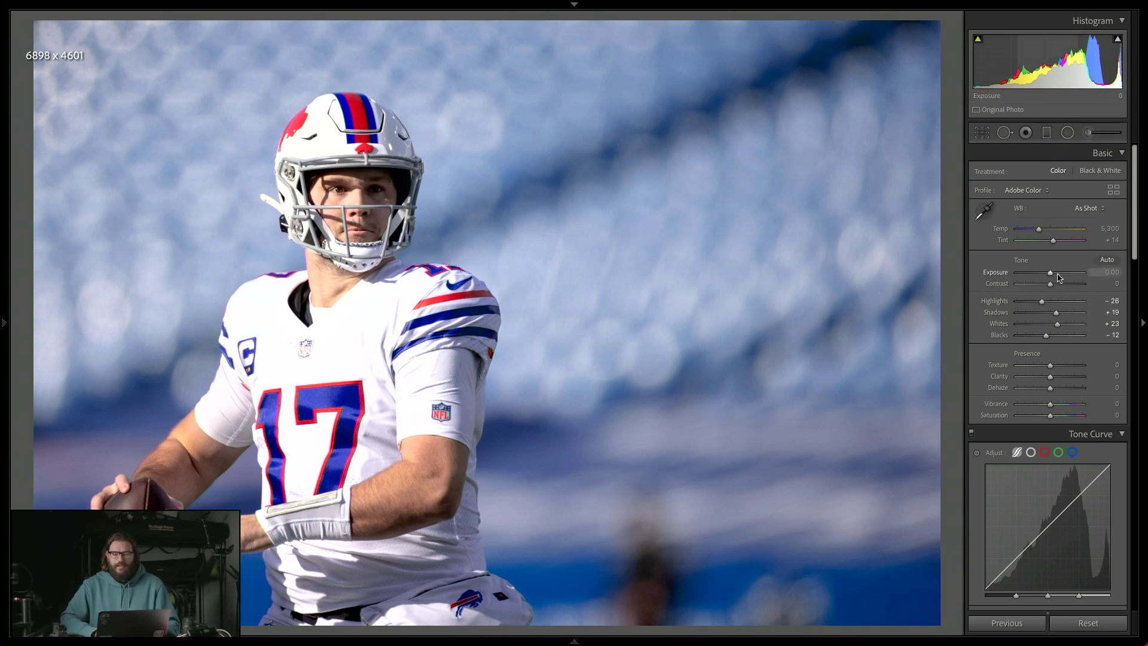
{"action": "left_click_drag", "start_coordinate": [1052, 275], "coordinate": [1048, 274]}
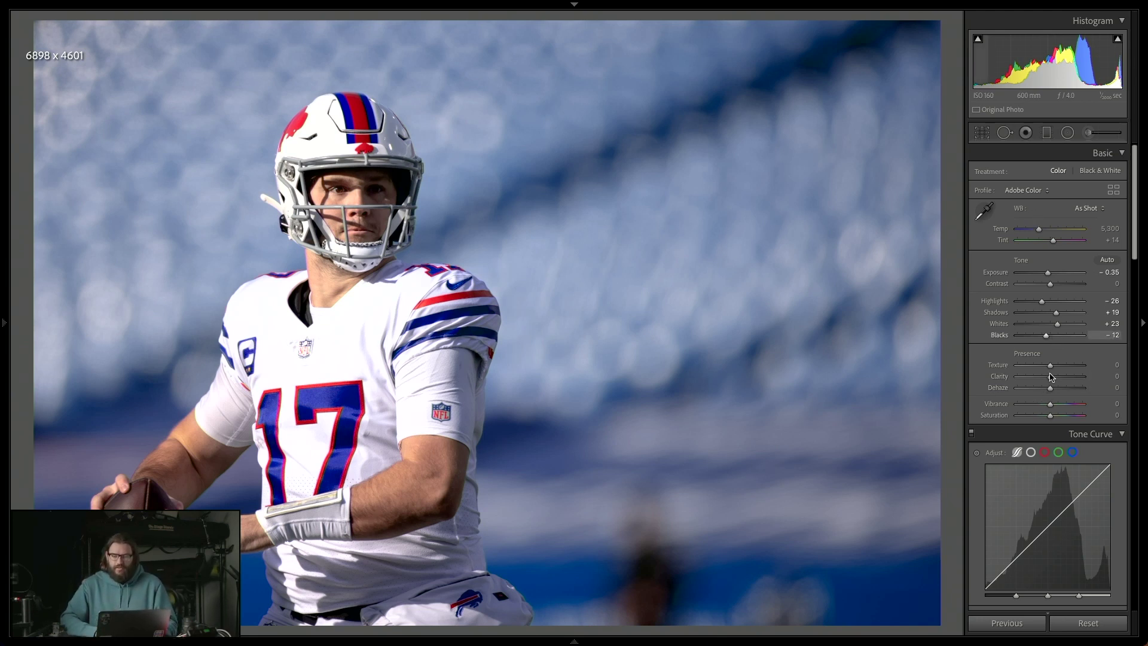
- Set both Vibrance and Saturation to +5
{"action": "left_click", "coordinate": [1097, 401]}
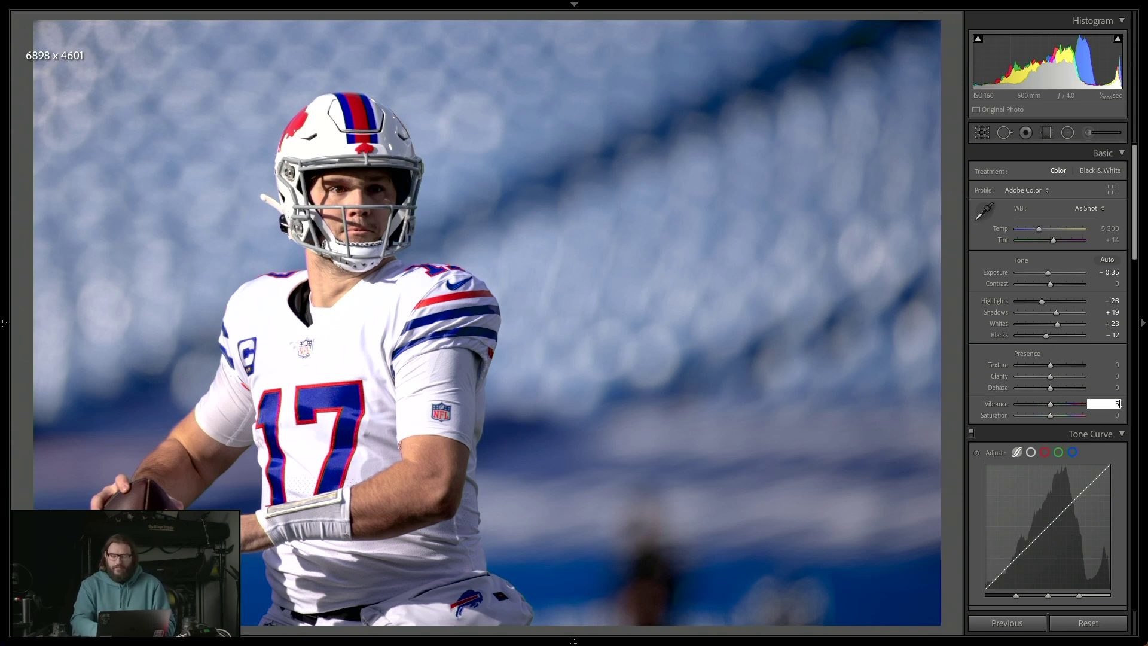
{"action": "type", "text": "5"}
{"action": "key", "text": "Tab"}
{"action": "type", "text": "5"}
{"action": "key", "text": "Return"}
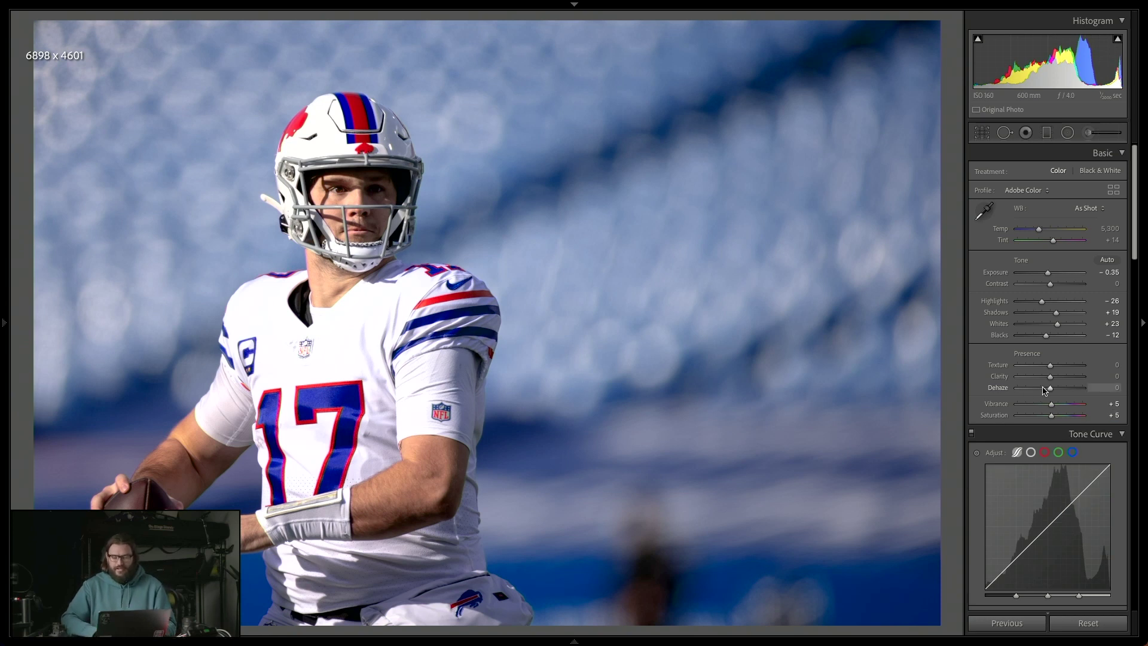
- Adjust the presence settings to Texture +4, Clarity -7 and Dehaze +10
{"action": "left_click_drag", "start_coordinate": [1052, 379], "coordinate": [1052, 378]}
{"action": "mouse_move", "coordinate": [1050, 390]}
{"action": "left_mouse_down"}
{"action": "mouse_move", "coordinate": [1030, 389]}
{"action": "mouse_move", "coordinate": [1053, 389]}
{"action": "left_mouse_up"}
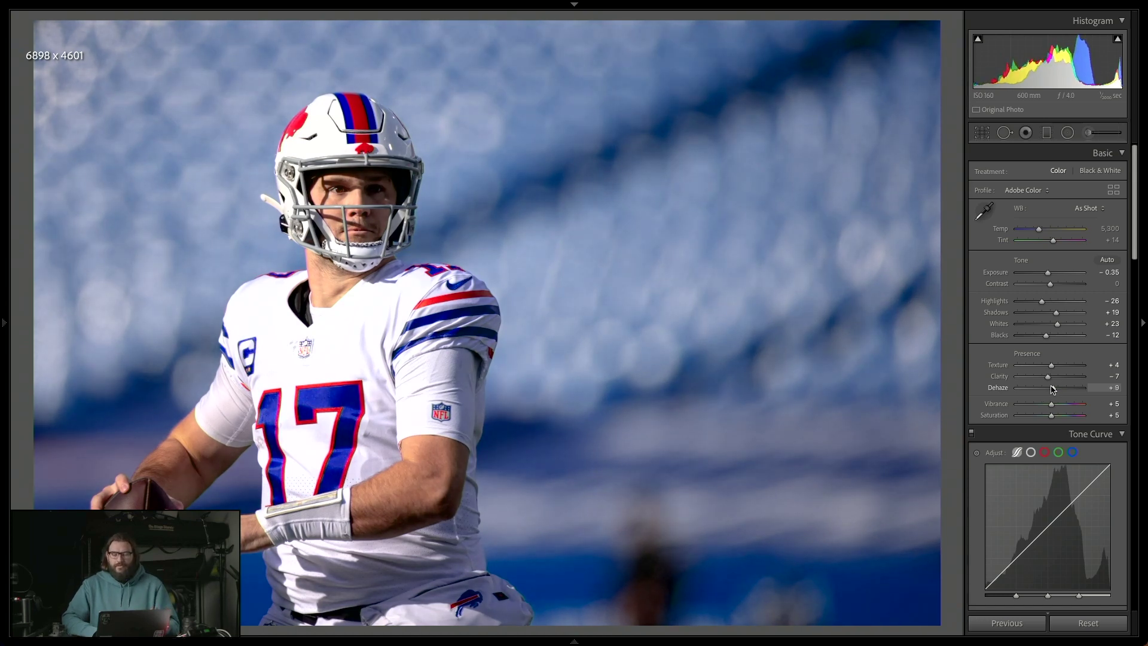
{"action": "left_click_drag", "start_coordinate": [1054, 390], "coordinate": [1049, 390]}
{"action": "left_click_drag", "start_coordinate": [1055, 390], "coordinate": [1053, 390]}
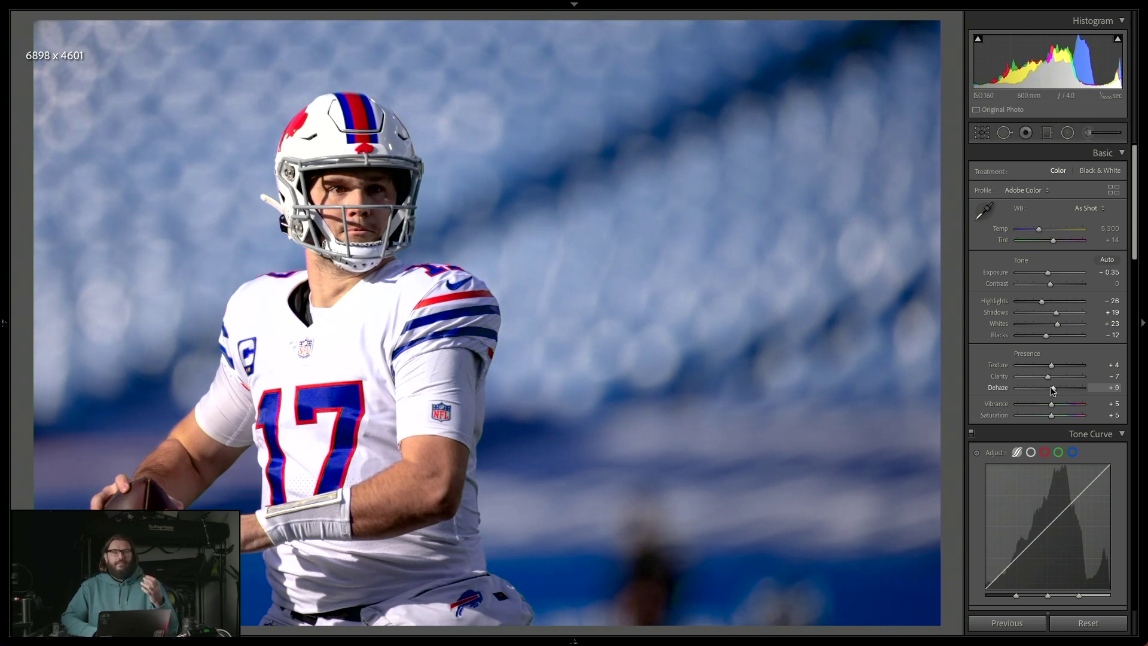
{"action": "left_click_drag", "start_coordinate": [1053, 390], "coordinate": [1054, 390]}
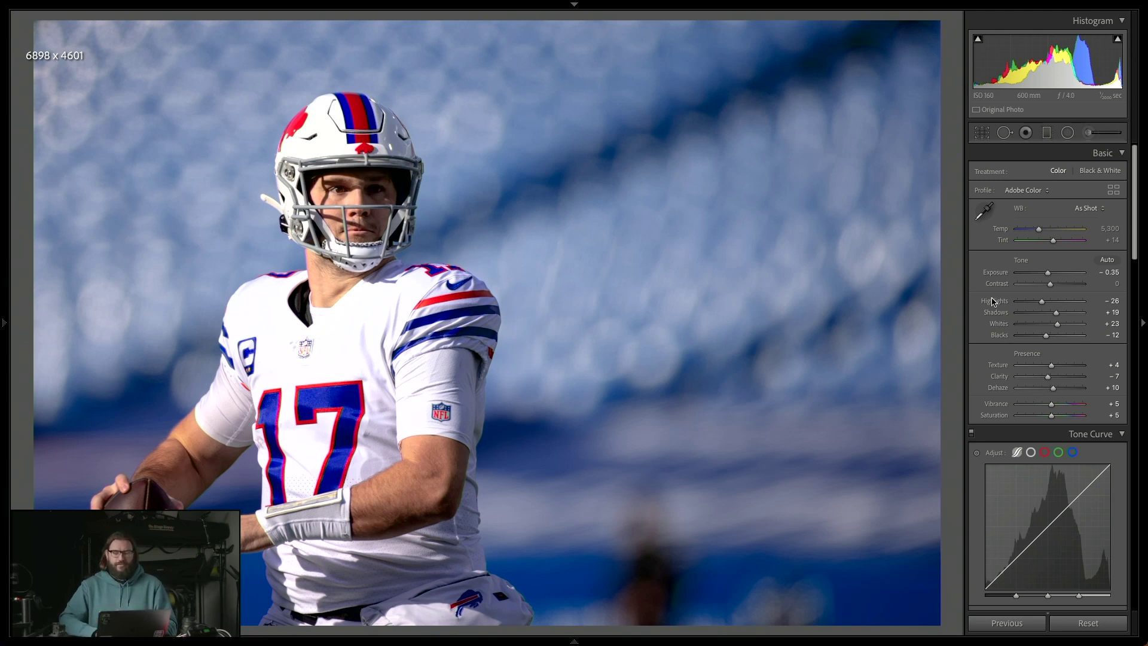
- Shape the tone curve into a mild S with Lights at +8, Darks at -11 and Shadows at -9
{"action": "scroll", "coordinate": [993, 301], "scroll_direction": "down", "scroll_amount": 1}
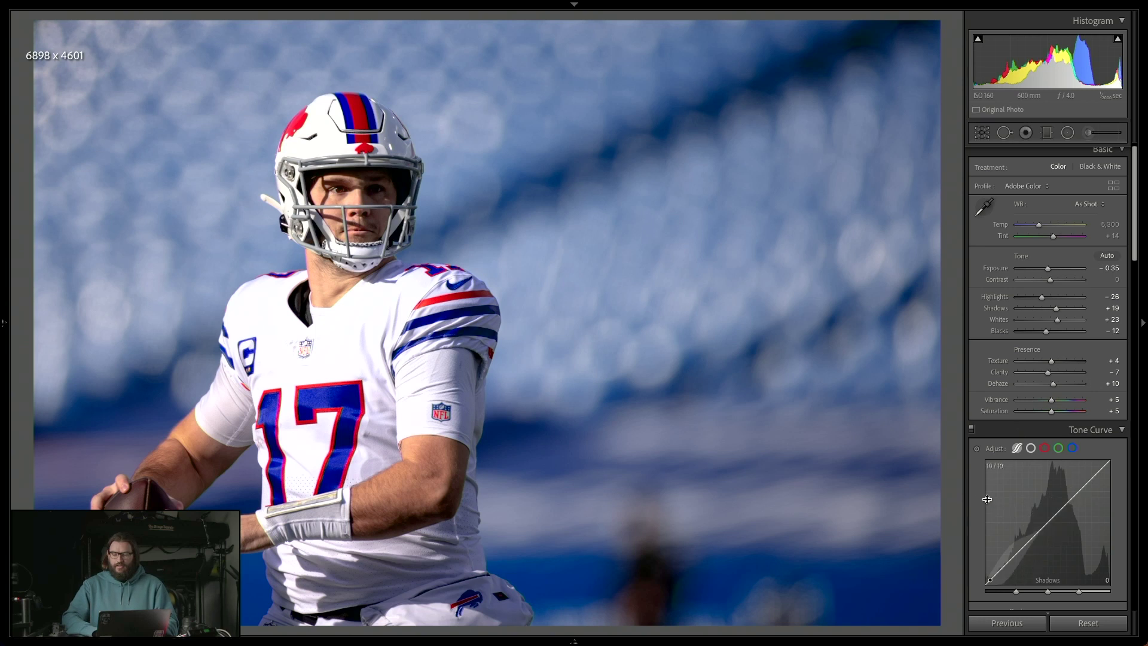
{"action": "scroll", "coordinate": [983, 490], "scroll_direction": "down", "scroll_amount": 5}
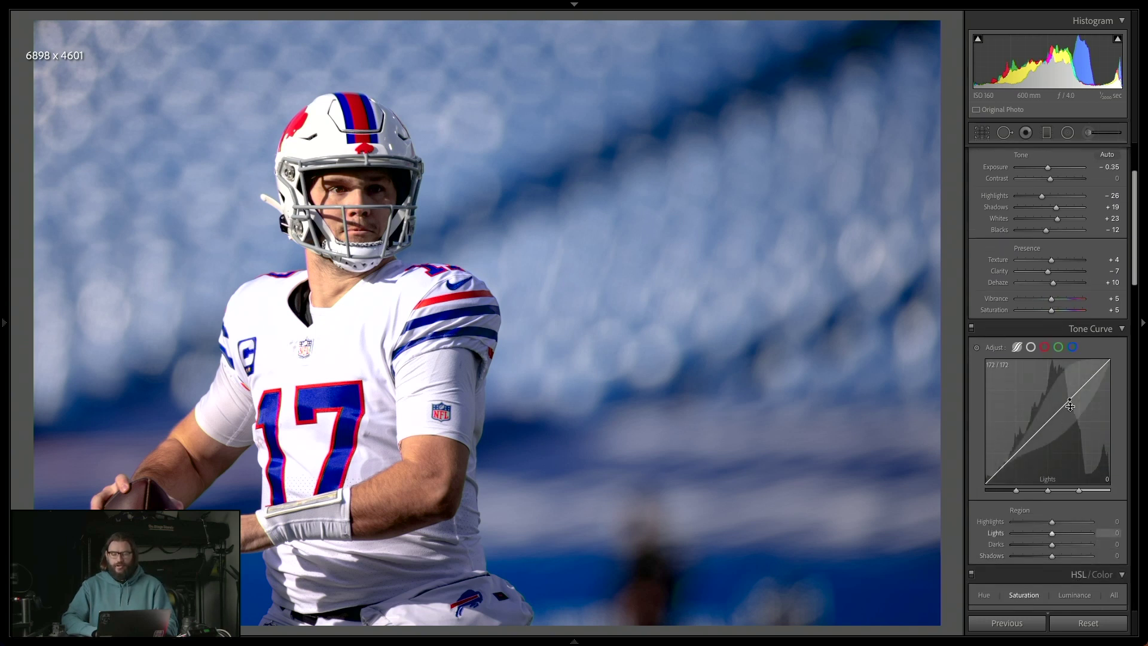
{"action": "left_click_drag", "start_coordinate": [1069, 399], "coordinate": [1069, 396]}
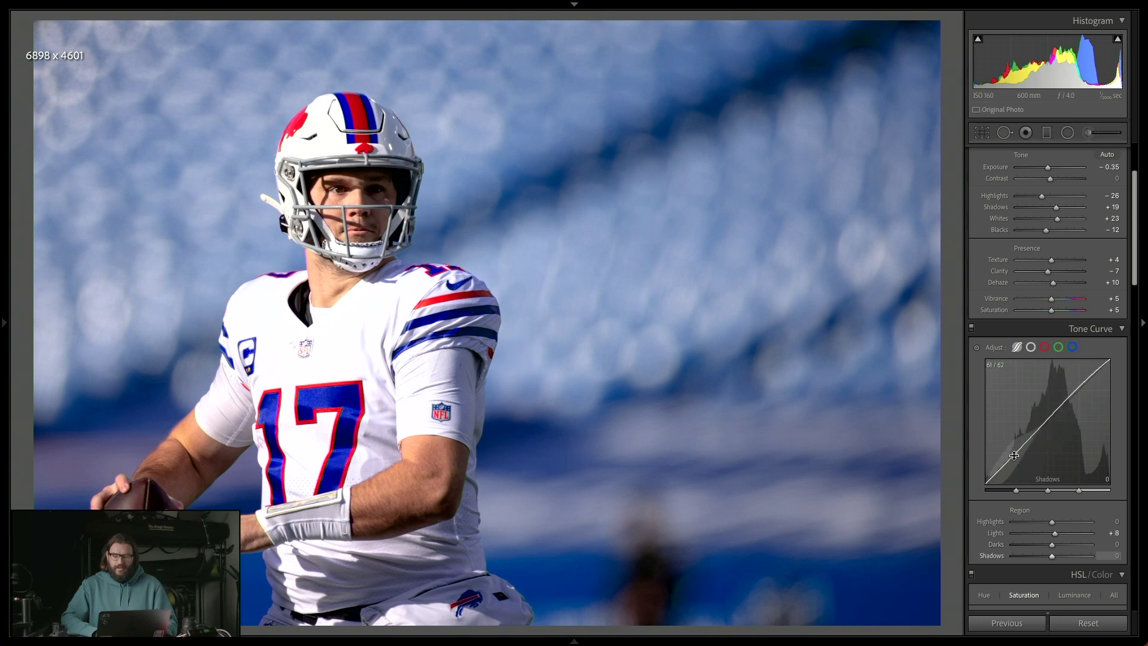
{"action": "left_click_drag", "start_coordinate": [1015, 455], "coordinate": [1015, 458]}
{"action": "left_click", "coordinate": [1024, 448]}
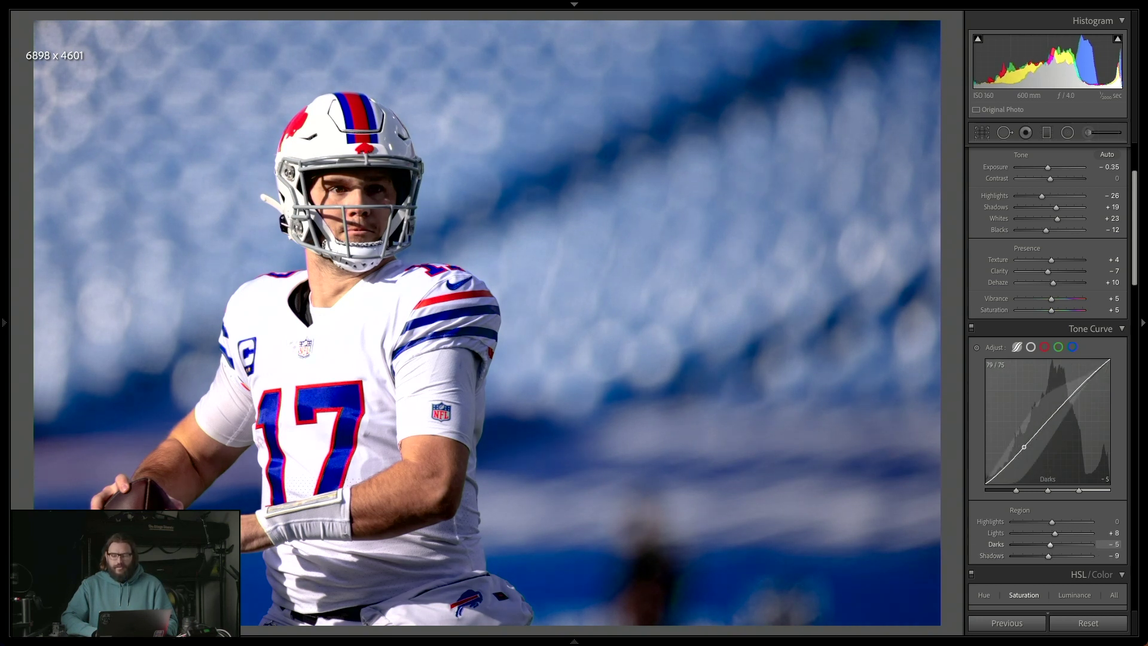
{"action": "left_click_drag", "start_coordinate": [1051, 545], "coordinate": [1047, 546]}
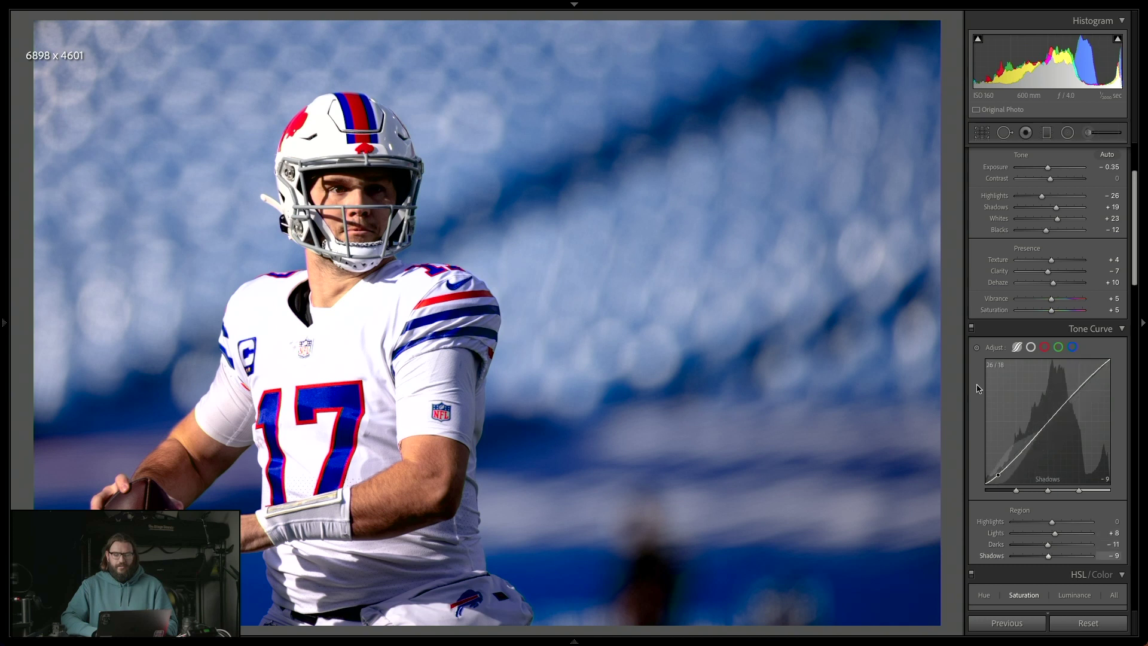
- Lower the Exposure to -0.45 and compare the edited photo with its before version
{"action": "scroll", "coordinate": [979, 395], "scroll_direction": "up", "scroll_amount": 3}
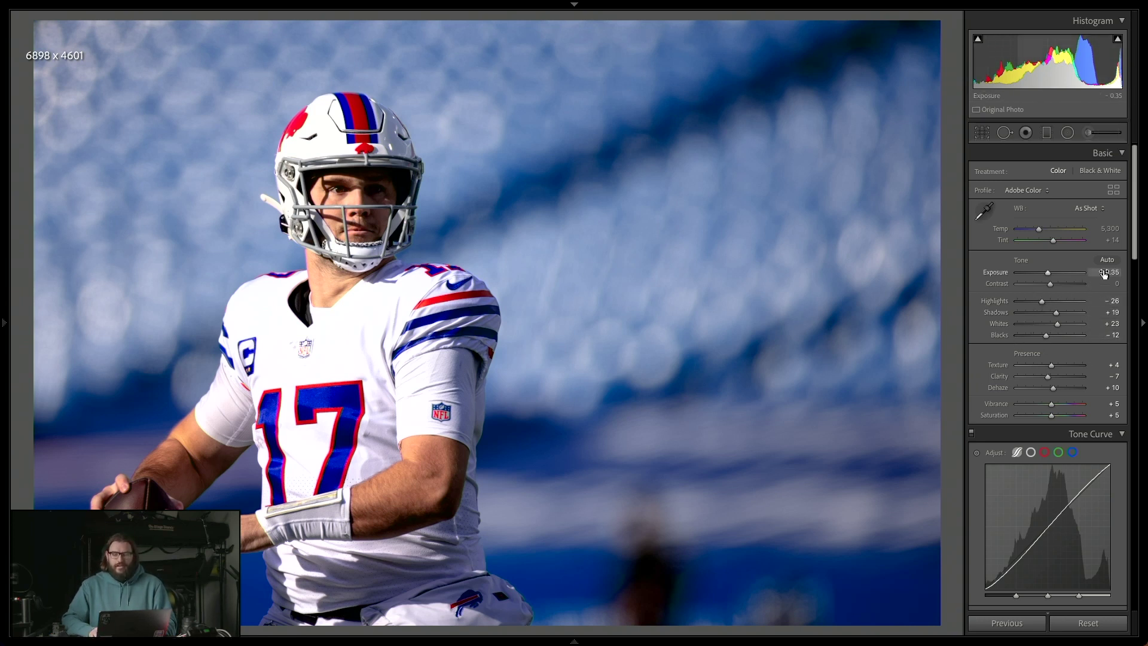
{"action": "key", "text": "Down"}
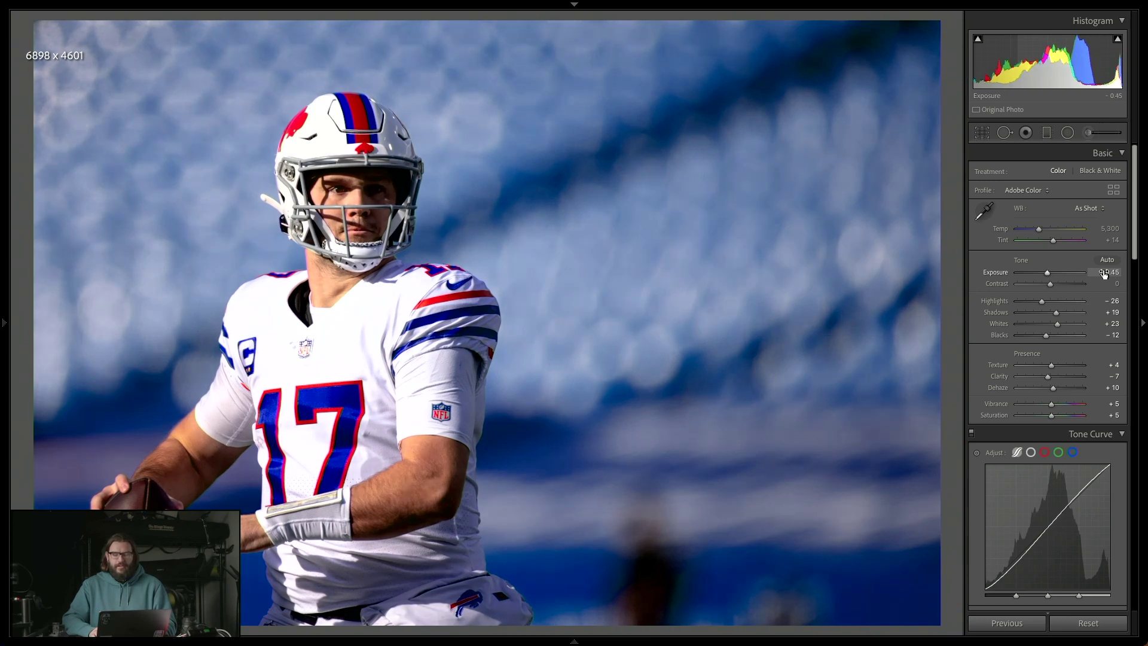
{"action": "key", "text": "Down"}
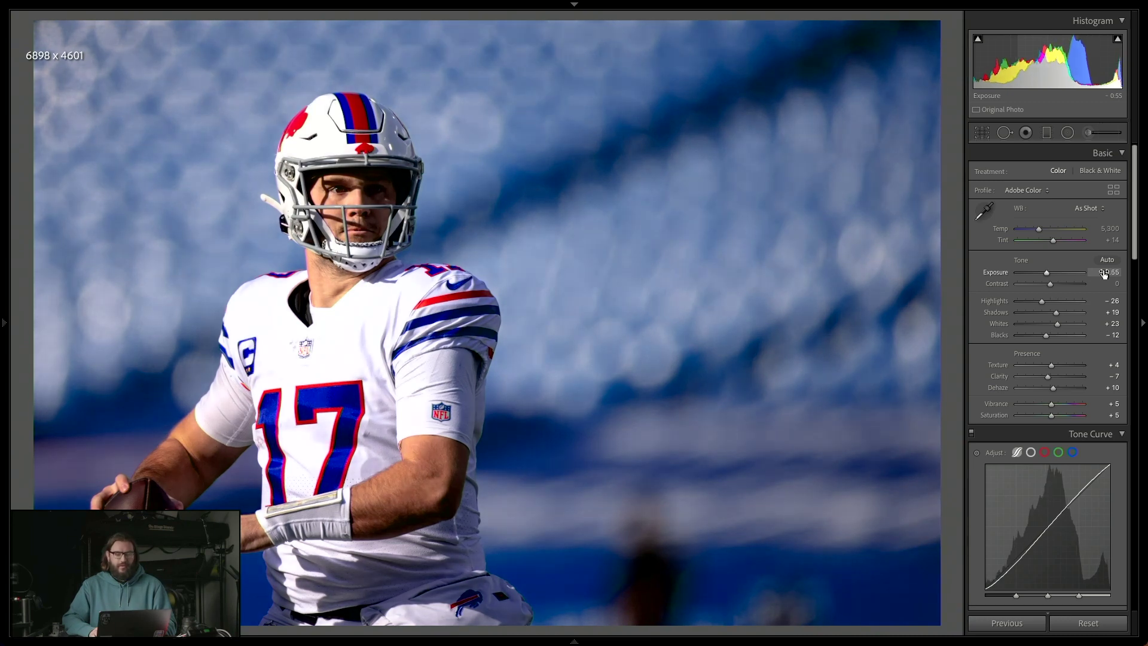
{"action": "key", "text": "Up"}
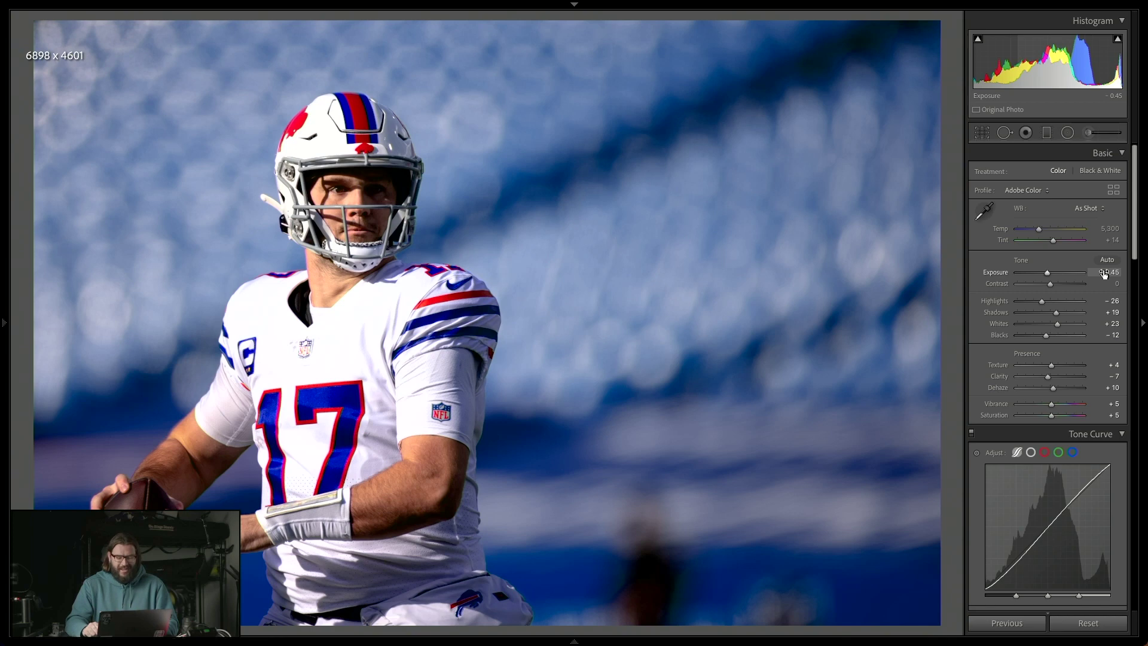
{"action": "key", "text": "backslash"}
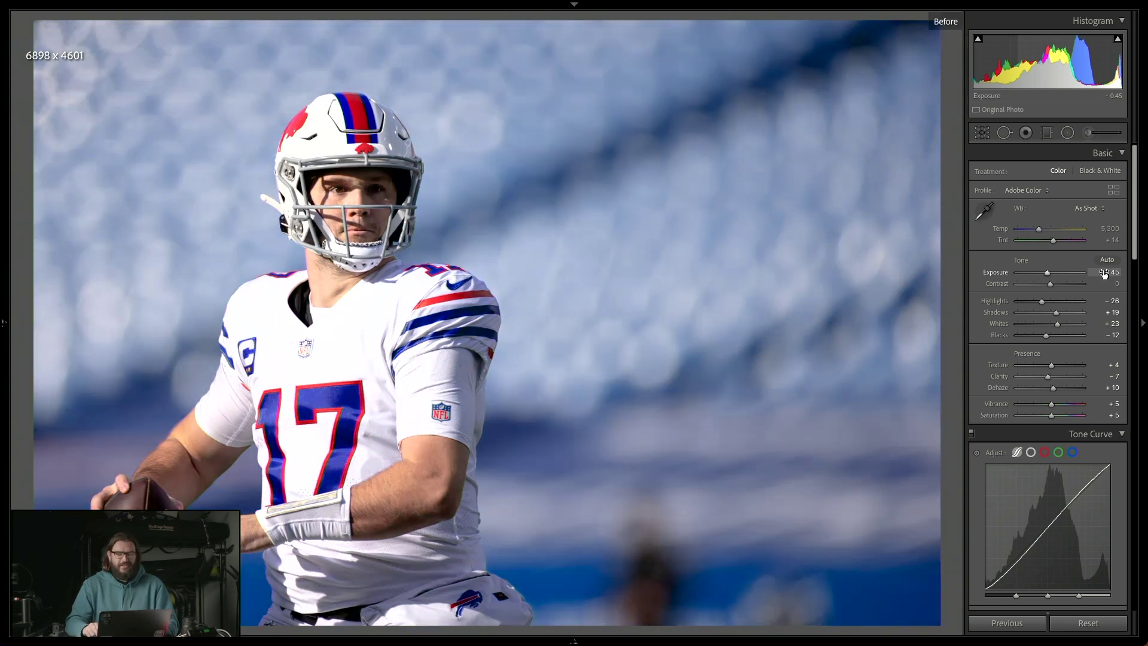
{"action": "key", "text": "backslash"}
{"action": "key", "text": "backslash"}
{"action": "key", "text": "backslash"}
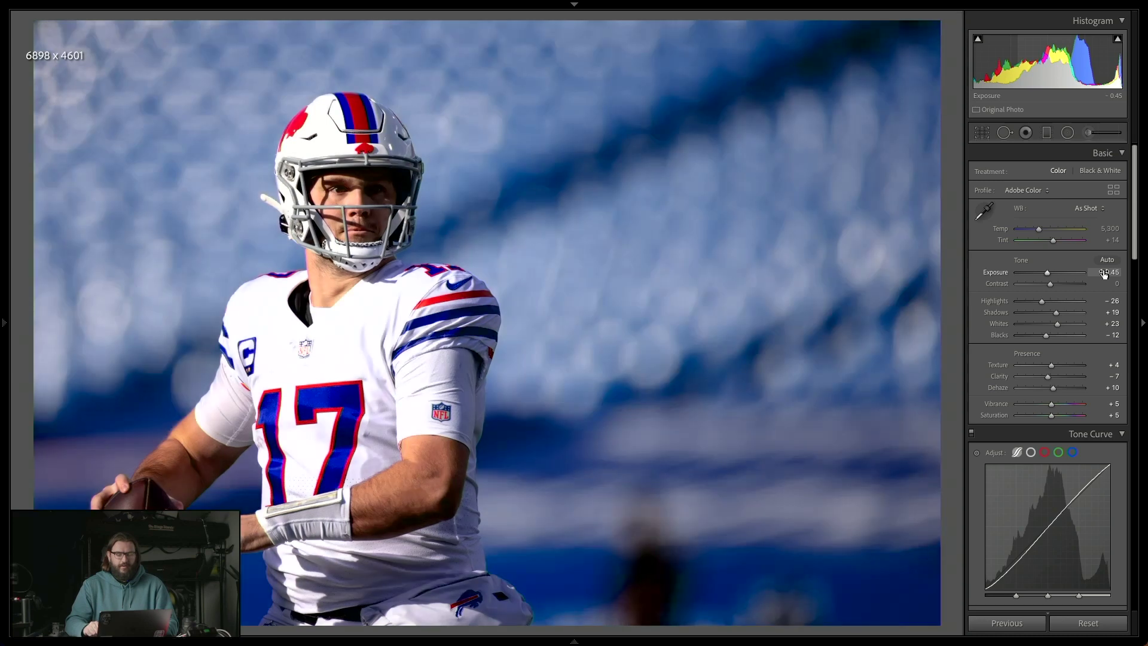
- Warm the white balance by setting the colour temperature to 5,500
{"action": "left_click", "coordinate": [1106, 230]}
{"action": "type", "text": "55"}
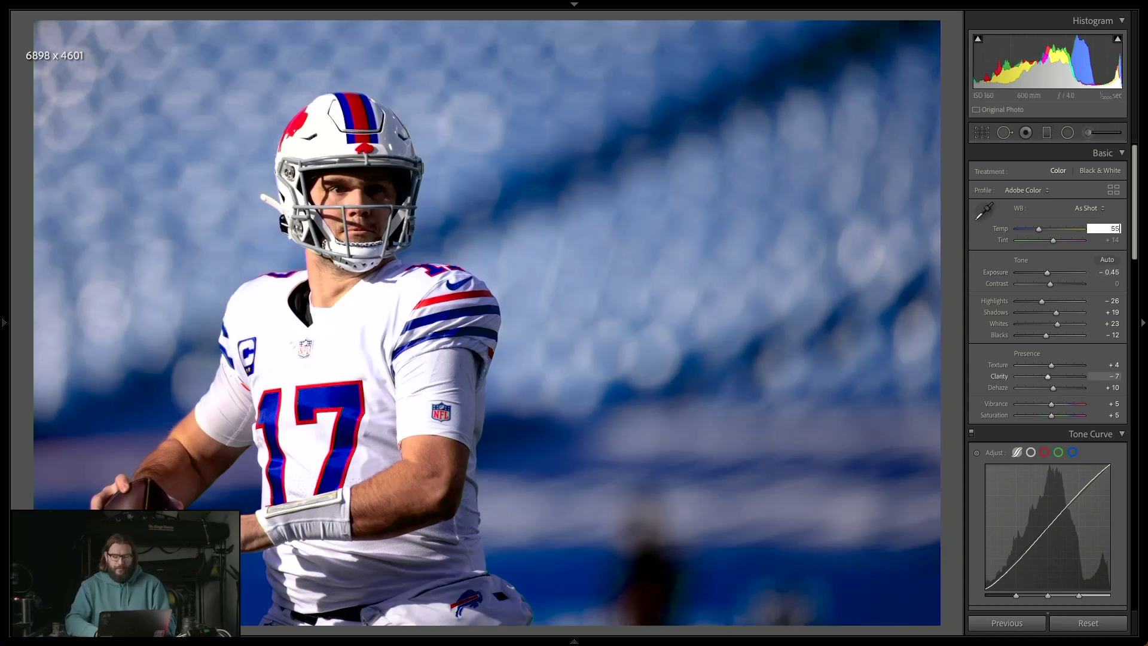
{"action": "key", "text": "Return"}
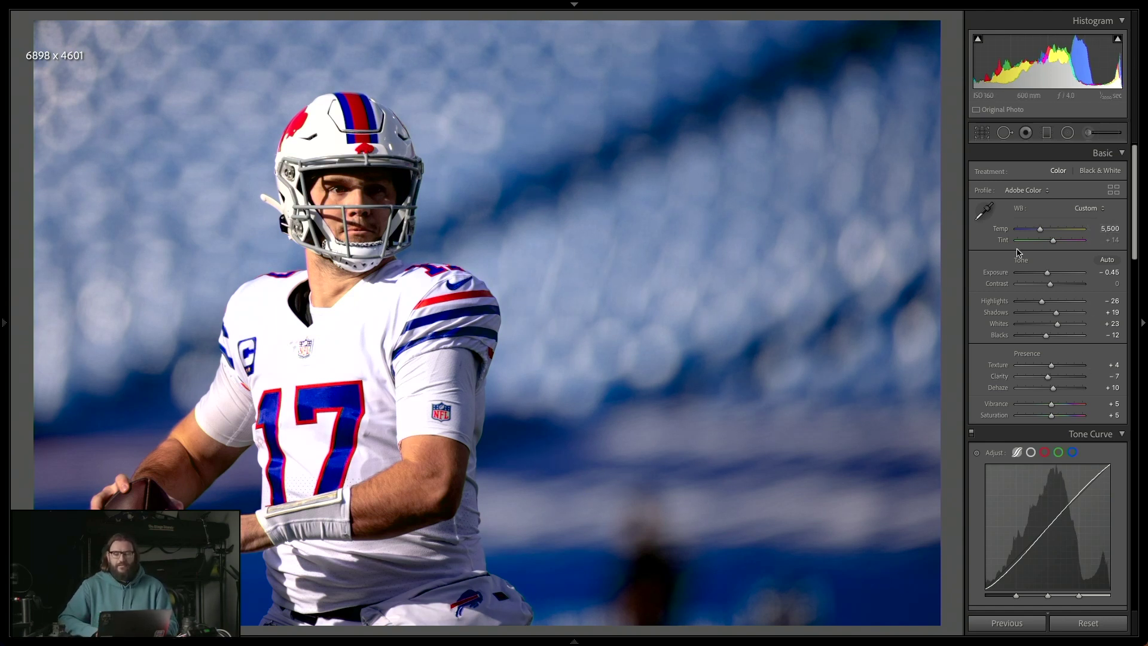
- Display the Luminance adjustments for the individual colours in the HSL settings
{"action": "scroll", "coordinate": [988, 255], "scroll_direction": "down", "scroll_amount": 1}
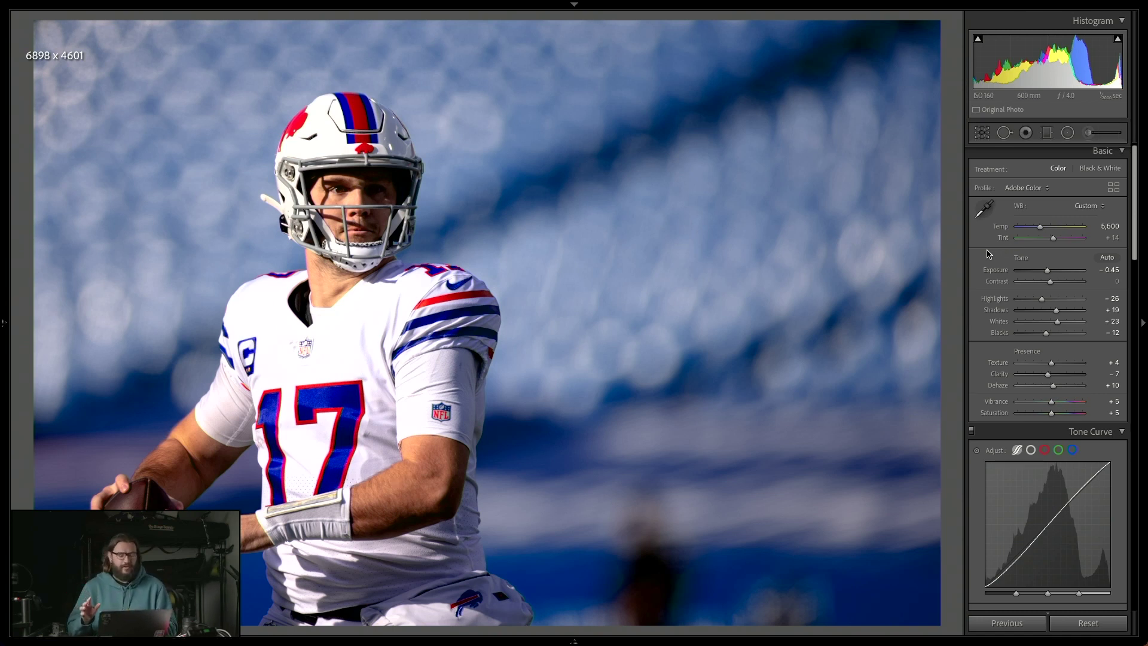
{"action": "scroll", "coordinate": [983, 246], "scroll_direction": "down", "scroll_amount": 3}
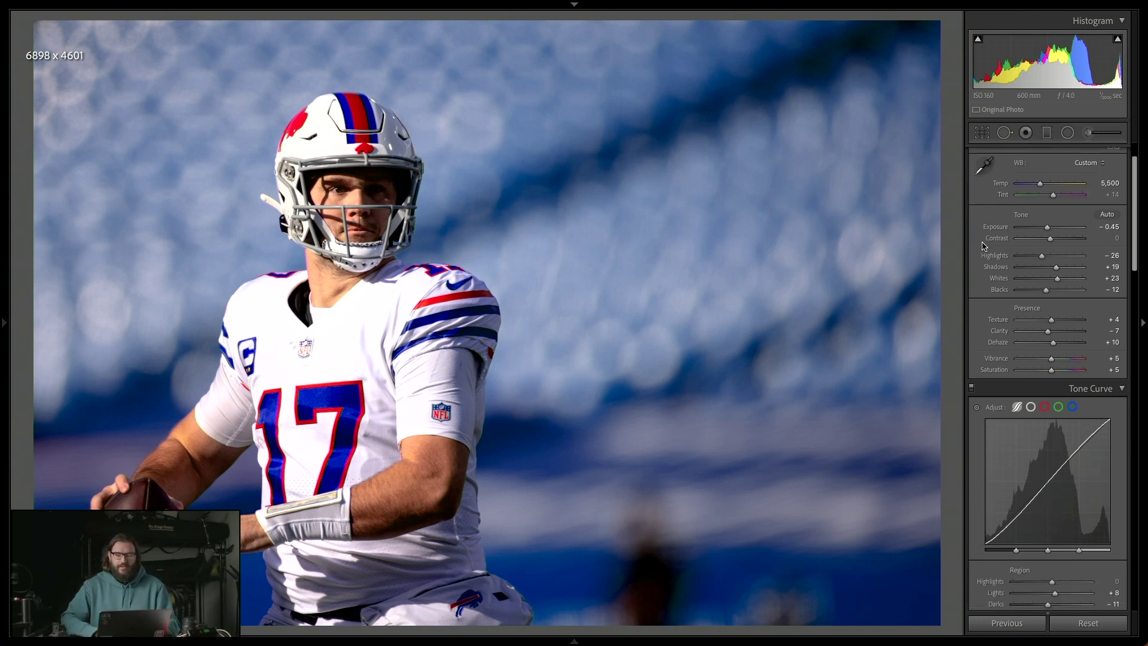
{"action": "scroll", "coordinate": [984, 245], "scroll_direction": "down", "scroll_amount": 10}
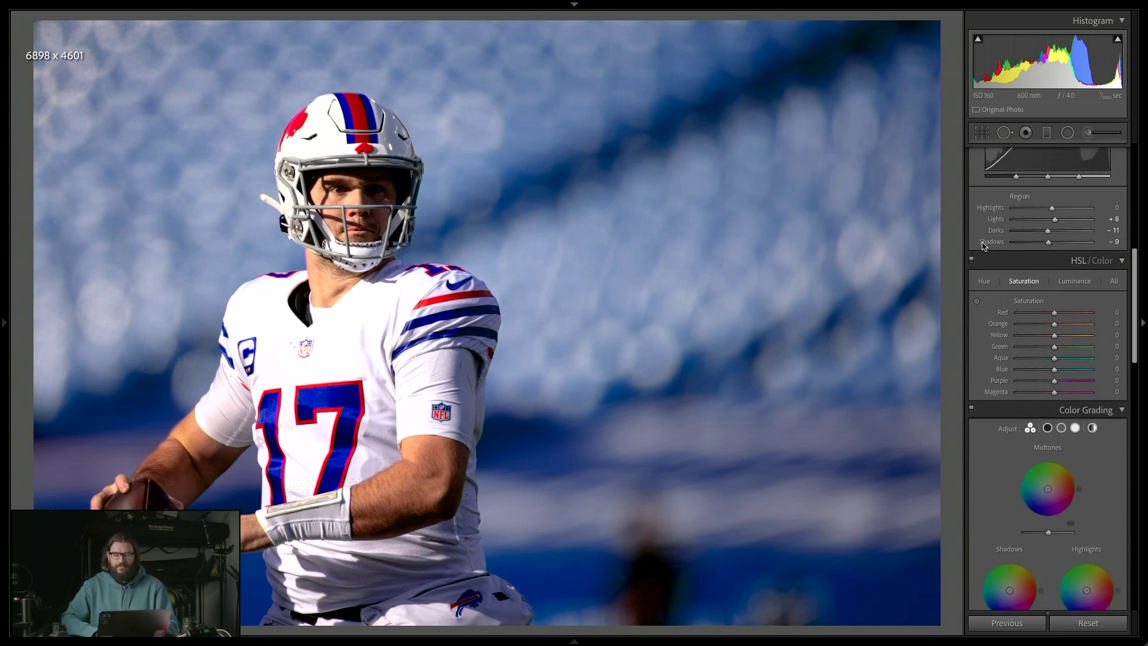
{"action": "scroll", "coordinate": [987, 299], "scroll_direction": "down", "scroll_amount": 1}
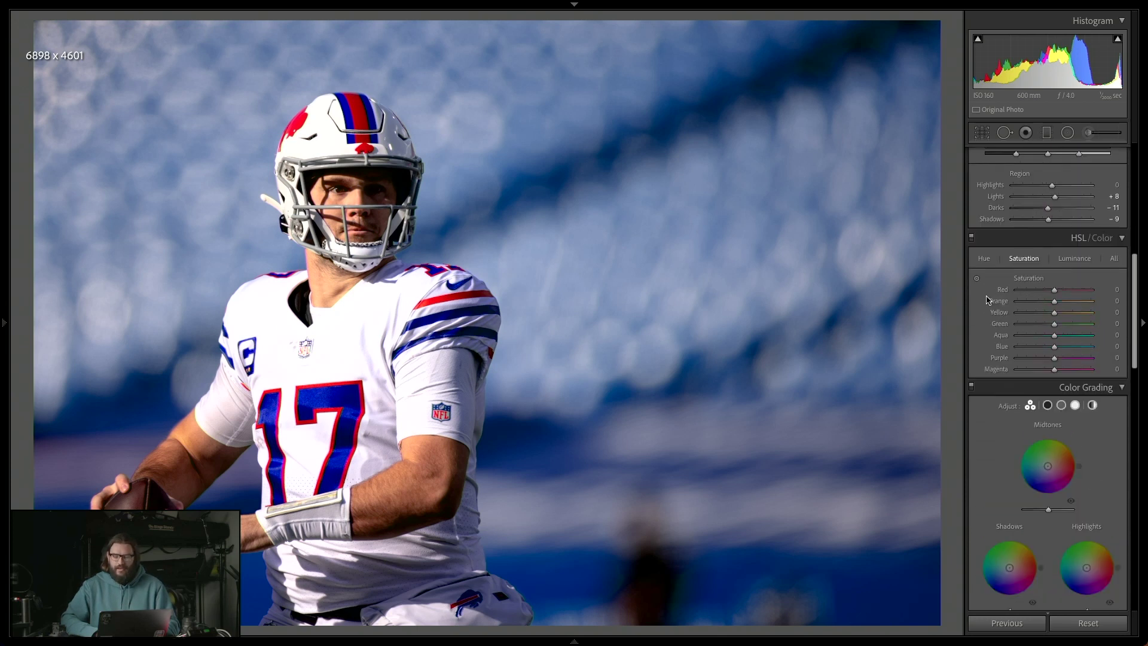
{"action": "left_click", "coordinate": [1066, 262]}
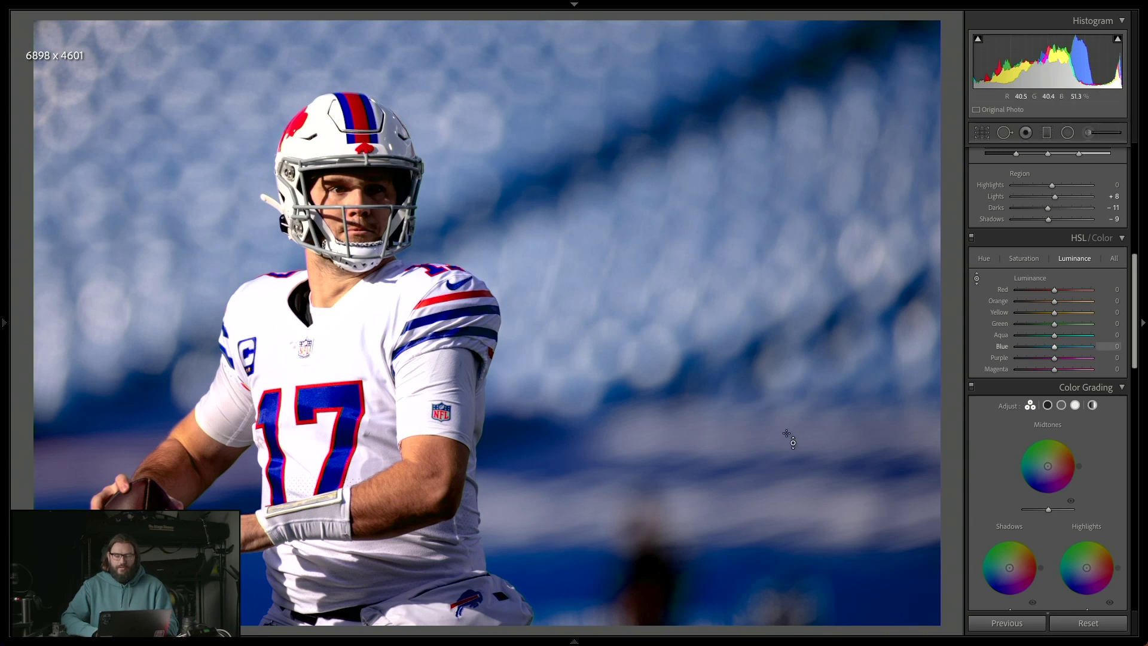
{"action": "left_click", "coordinate": [1114, 258]}
{"action": "left_click", "coordinate": [1062, 263]}
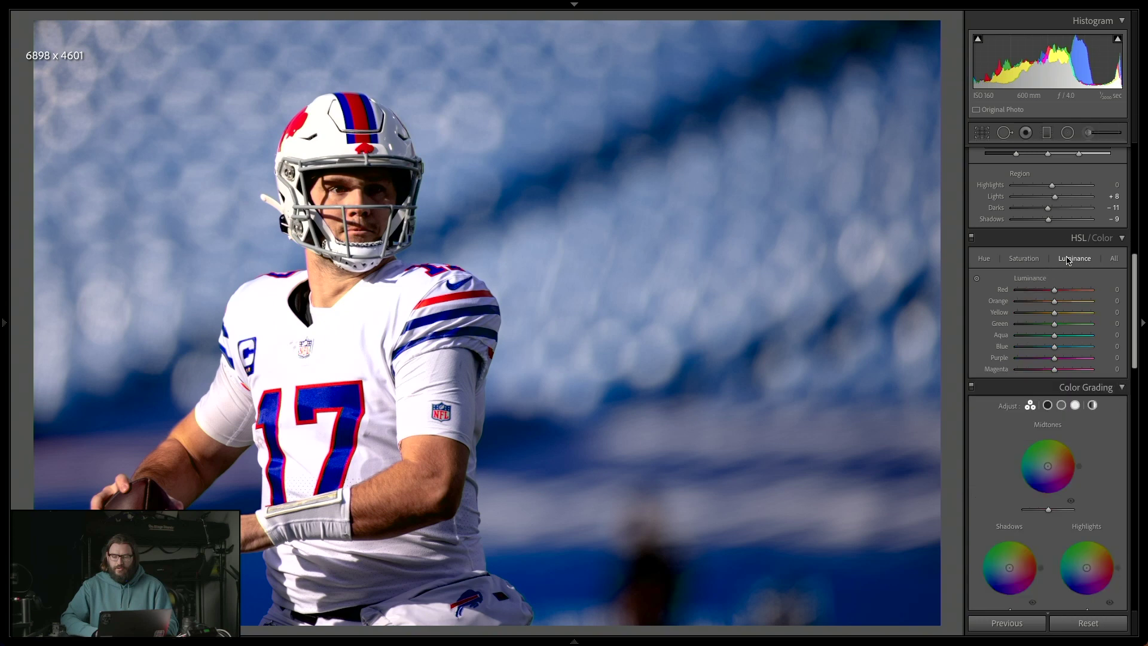
- Try Blue luminance at -100 and undo it, then use targeted adjustment on the jersey number and background for Blue -7 and Purple -2
{"action": "left_click_drag", "start_coordinate": [1056, 350], "coordinate": [1005, 352]}
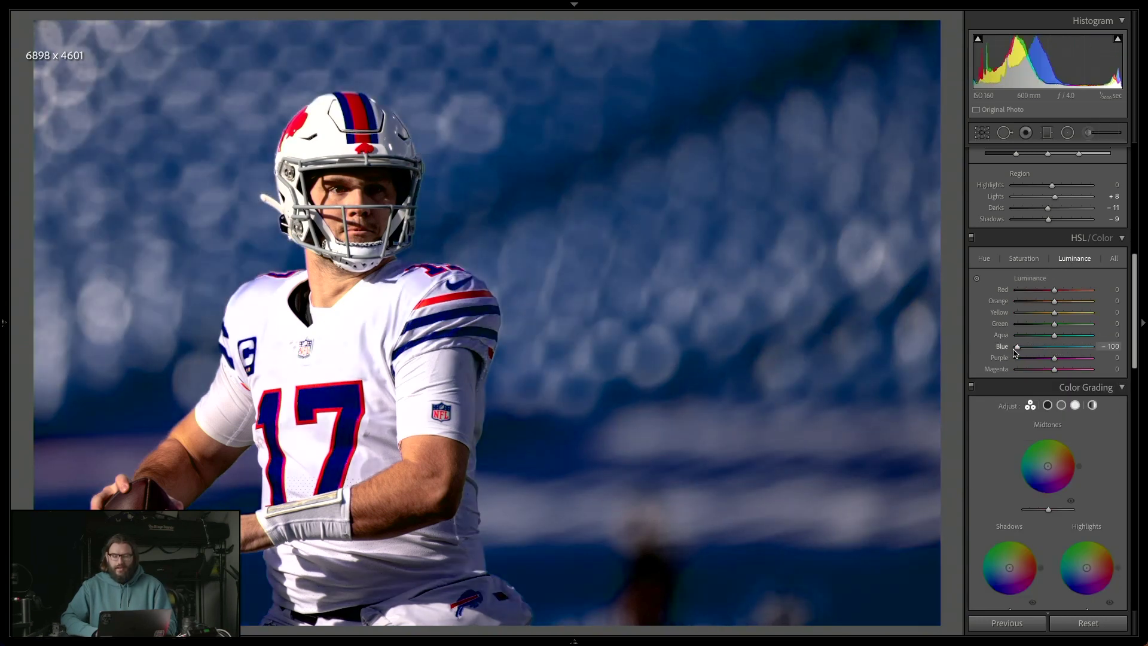
{"action": "key", "text": "ctrl+z"}
{"action": "left_click", "coordinate": [978, 278]}
{"action": "left_click_drag", "start_coordinate": [268, 408], "coordinate": [267, 414]}
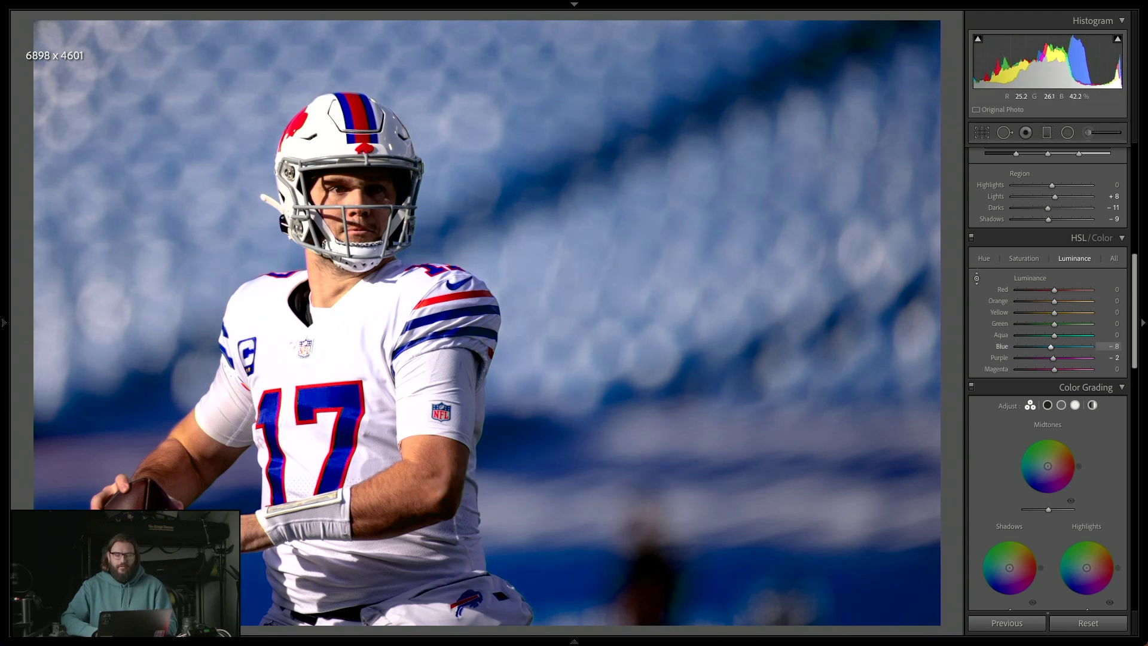
{"action": "left_click_drag", "start_coordinate": [581, 446], "coordinate": [581, 443]}
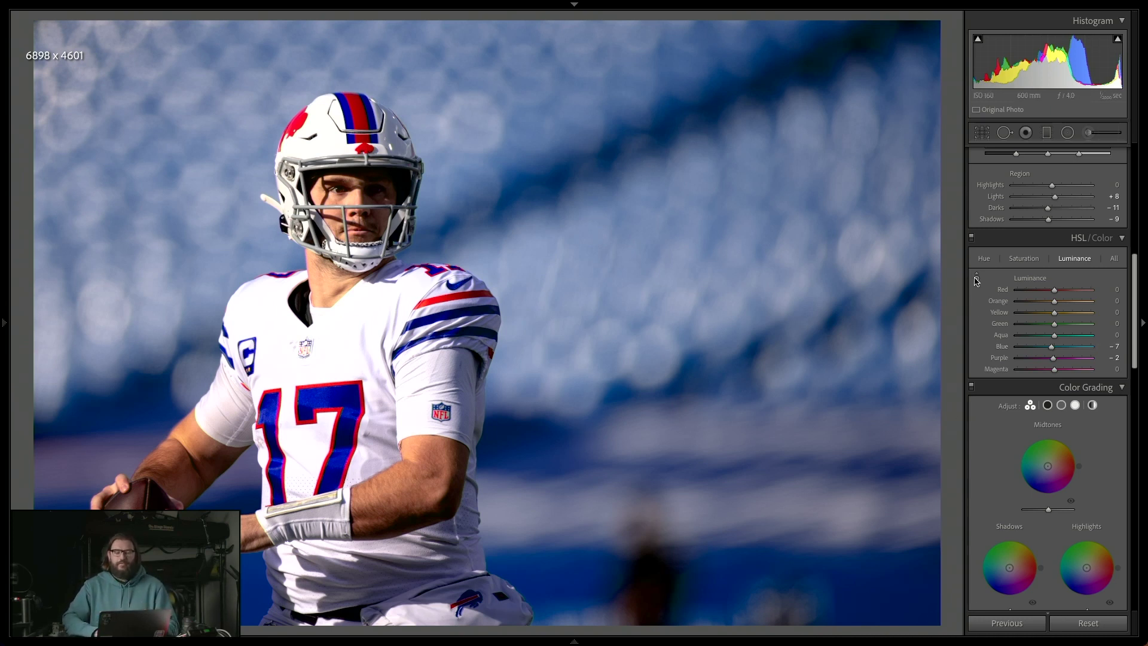
- Preview the sharpening mask at different strengths and set Masking to 44 to limit sharpening to the player's edges
{"action": "scroll", "coordinate": [977, 281], "scroll_direction": "down", "scroll_amount": 8}
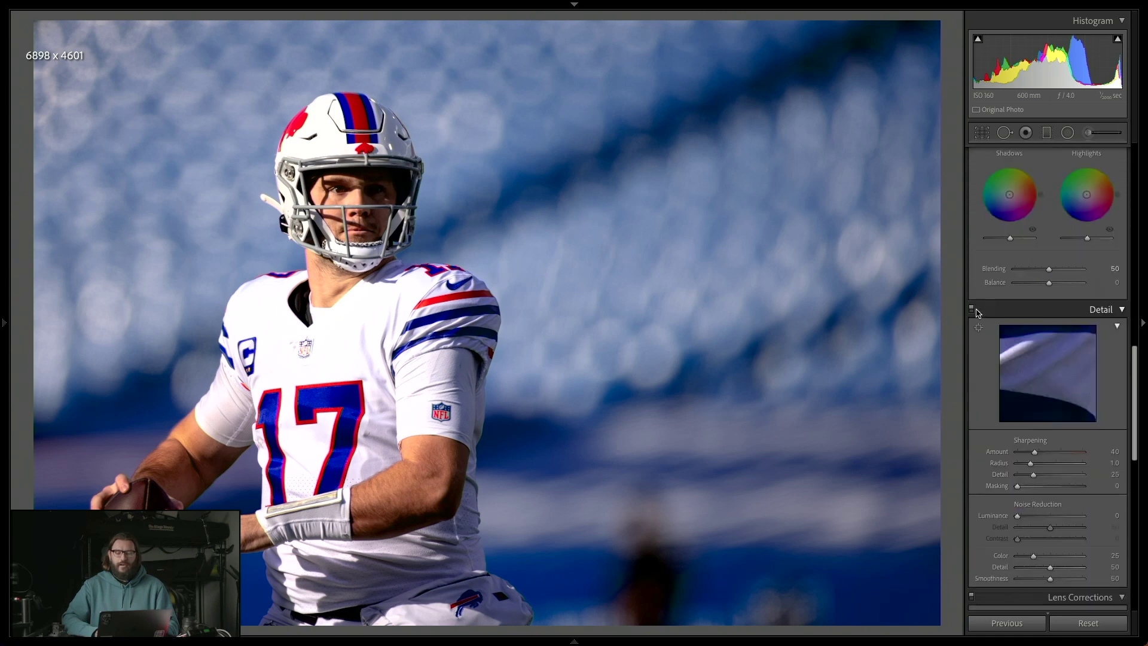
{"action": "scroll", "coordinate": [976, 311], "scroll_direction": "down", "scroll_amount": 5}
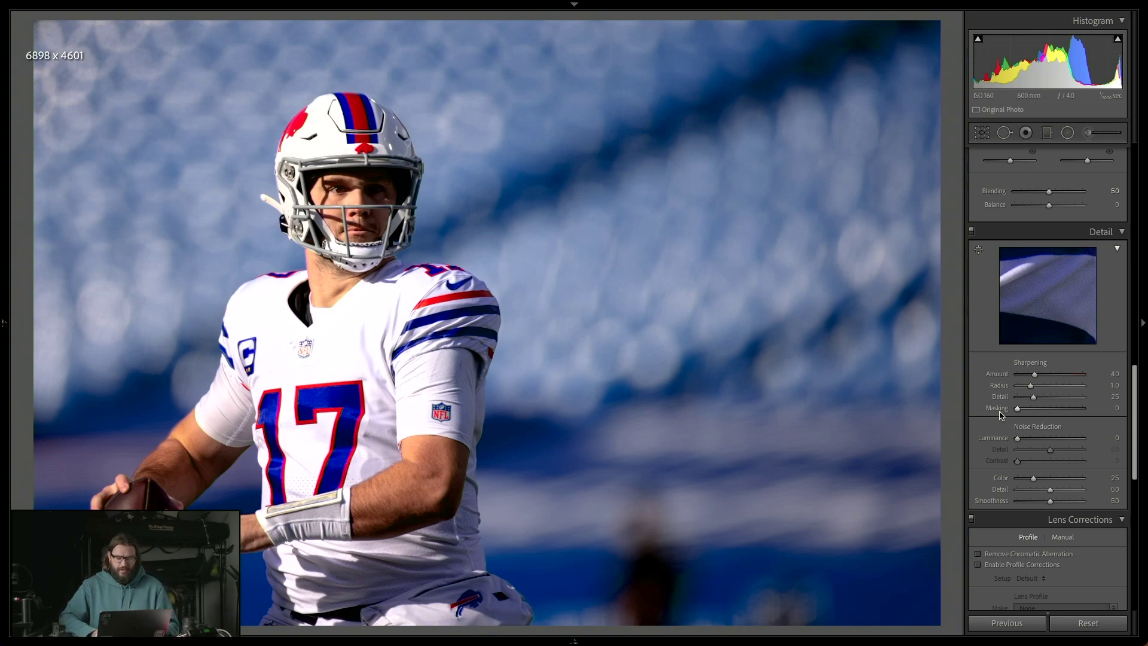
{"action": "key", "text": "alt"}
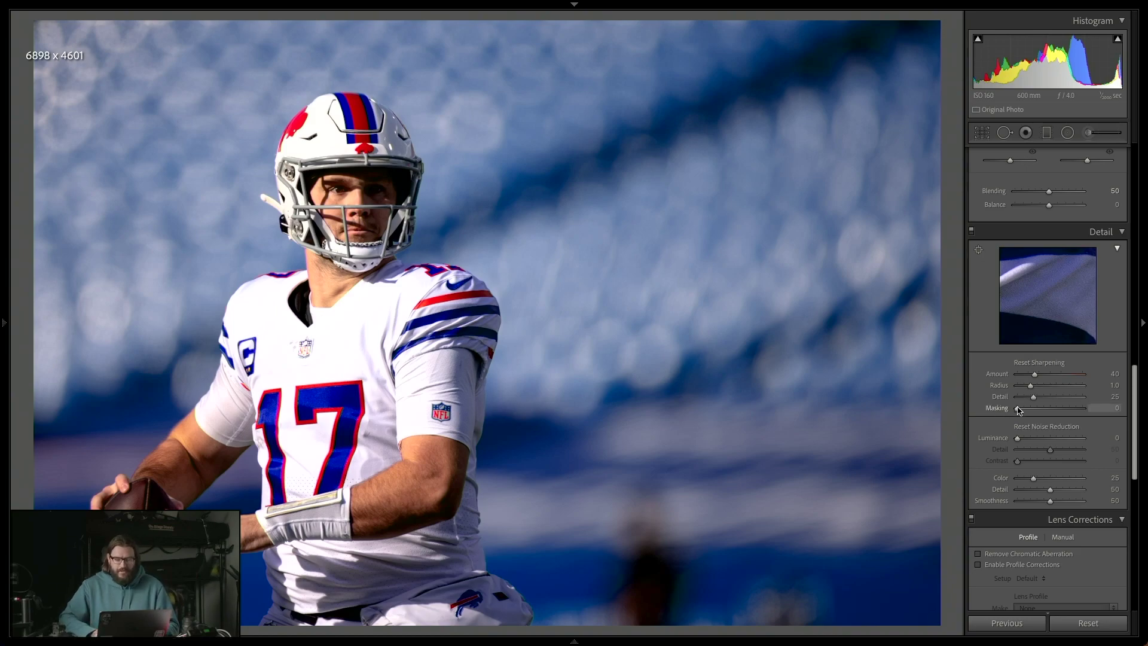
{"action": "left_click", "coordinate": [1018, 409], "text": "alt"}
{"action": "left_click_drag", "start_coordinate": [1019, 409], "coordinate": [1035, 410]}
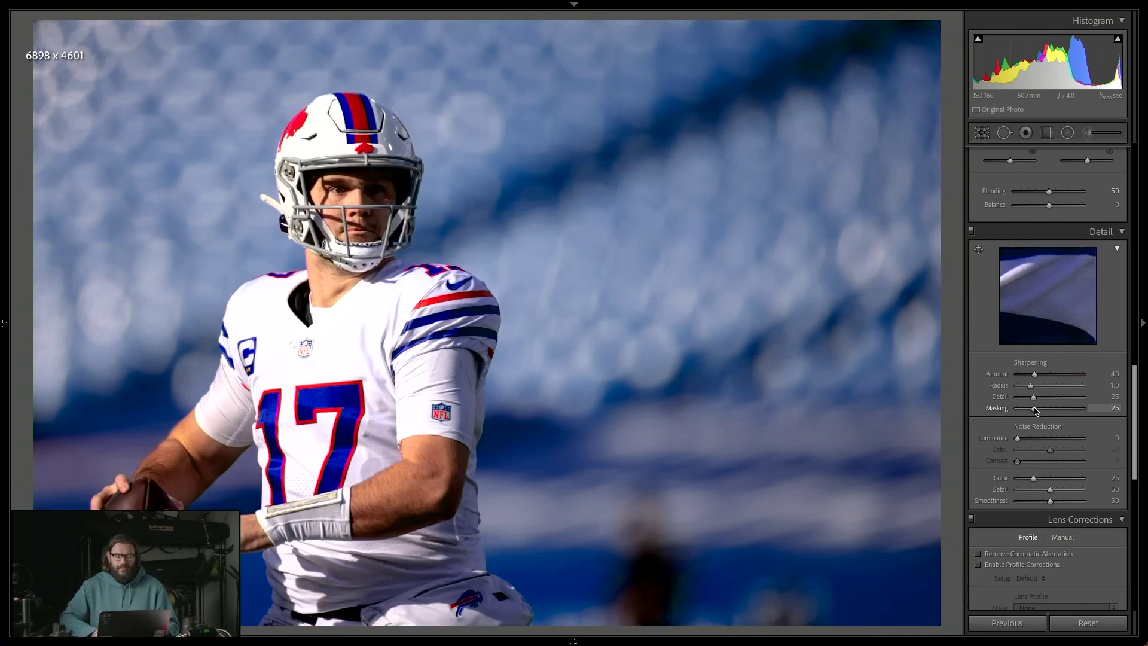
{"action": "left_click", "coordinate": [1035, 410], "text": "alt"}
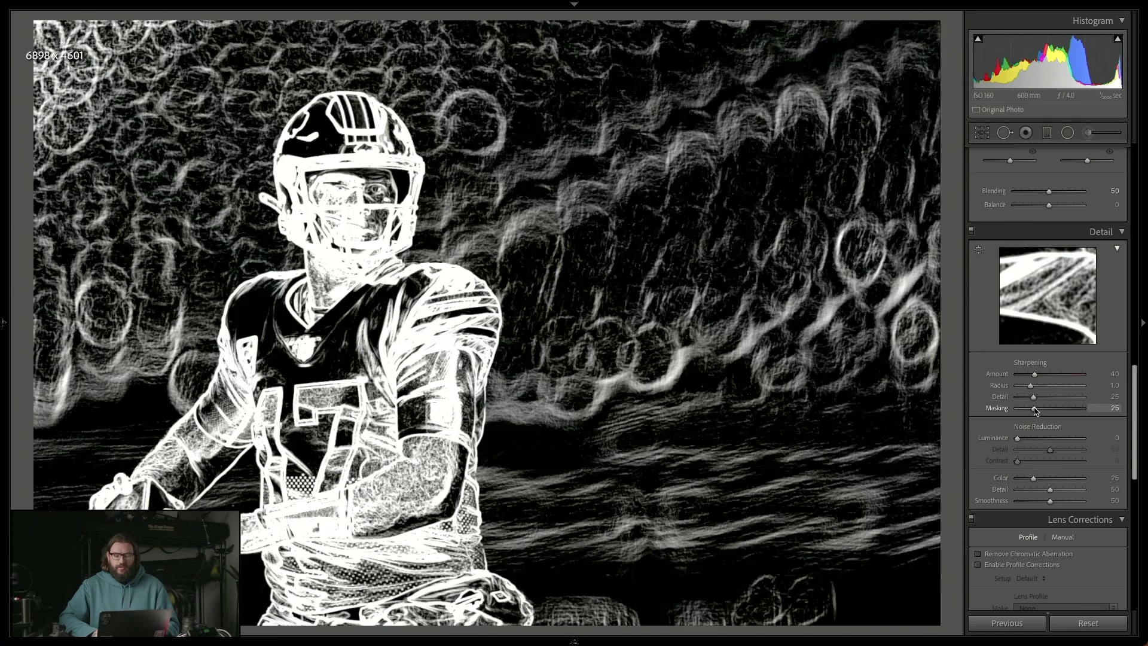
{"action": "left_click_drag", "start_coordinate": [1034, 410], "coordinate": [990, 409]}
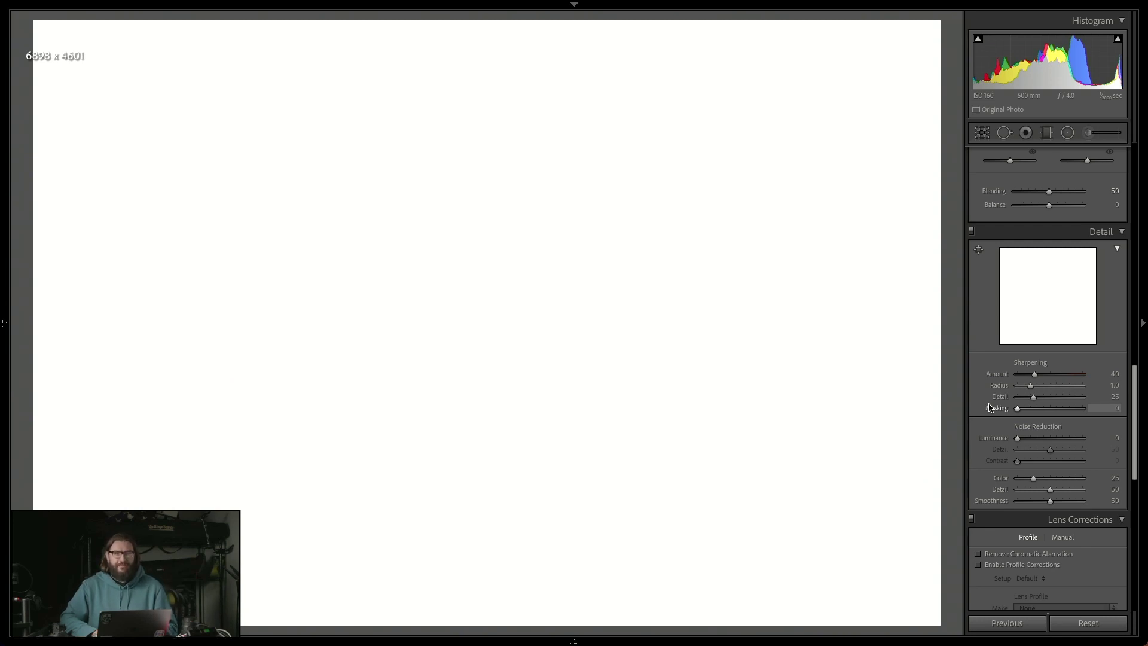
{"action": "left_click_drag", "start_coordinate": [1017, 409], "coordinate": [1047, 410]}
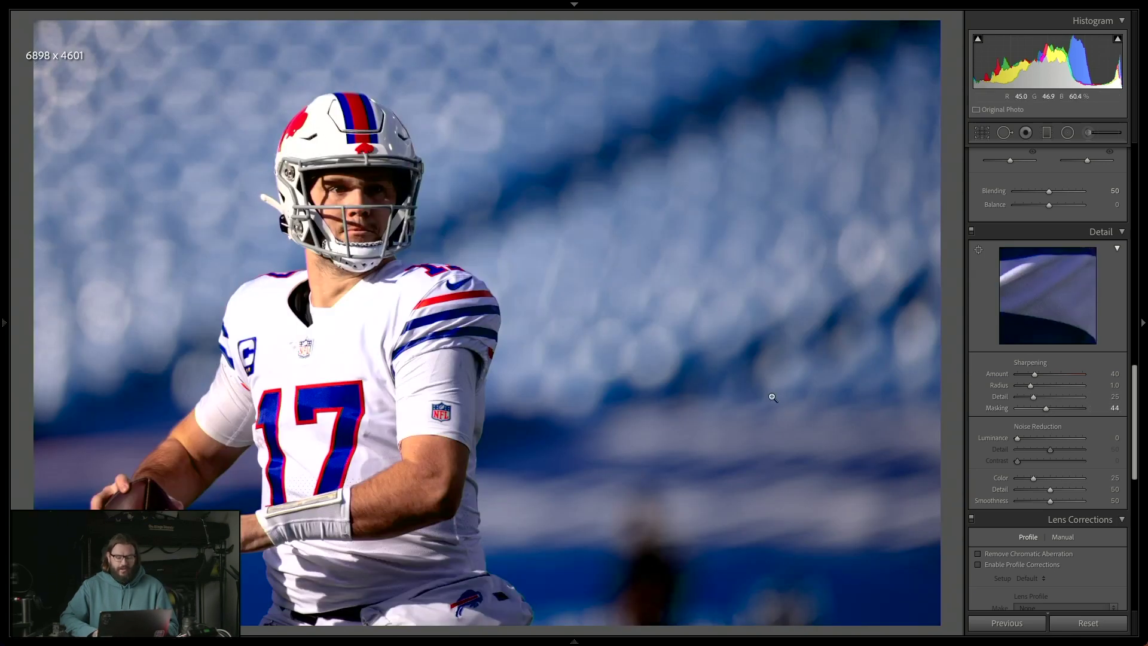
{"action": "left_click_drag", "start_coordinate": [1046, 410], "coordinate": [1046, 413]}
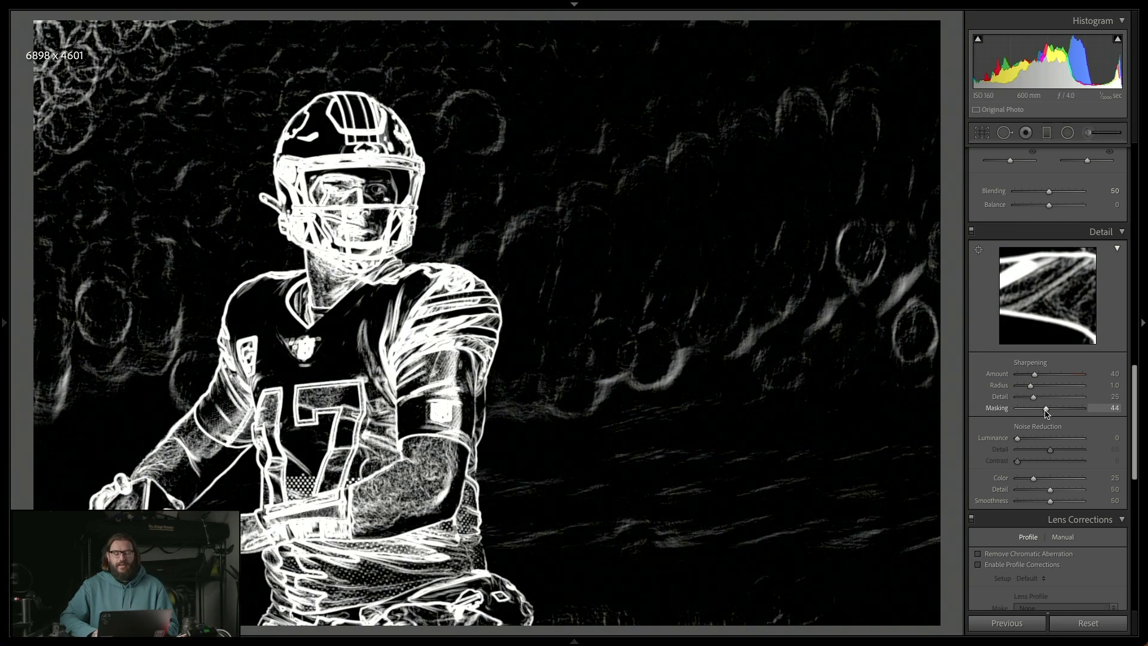
{"action": "left_click_drag", "start_coordinate": [1045, 410], "coordinate": [1046, 410]}
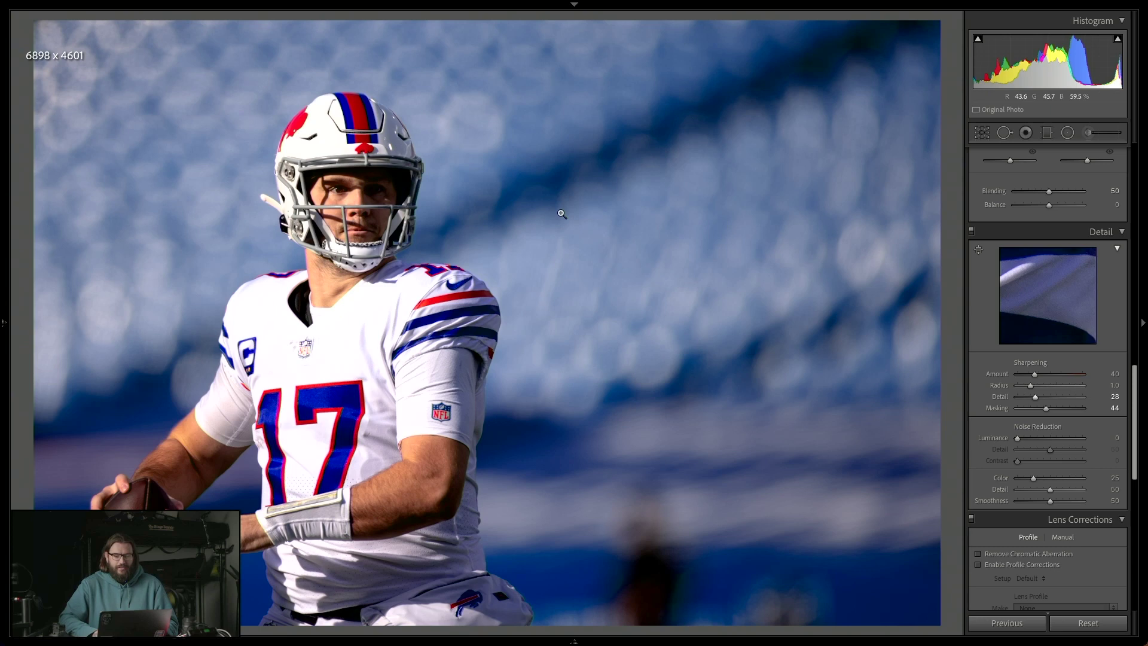
- Inspect the player's face up close, set the sharpening Amount to 55 and Detail to 32, and fine-tune the Masking
{"action": "left_click", "coordinate": [375, 177]}
{"action": "left_click_drag", "start_coordinate": [359, 282], "coordinate": [652, 324]}
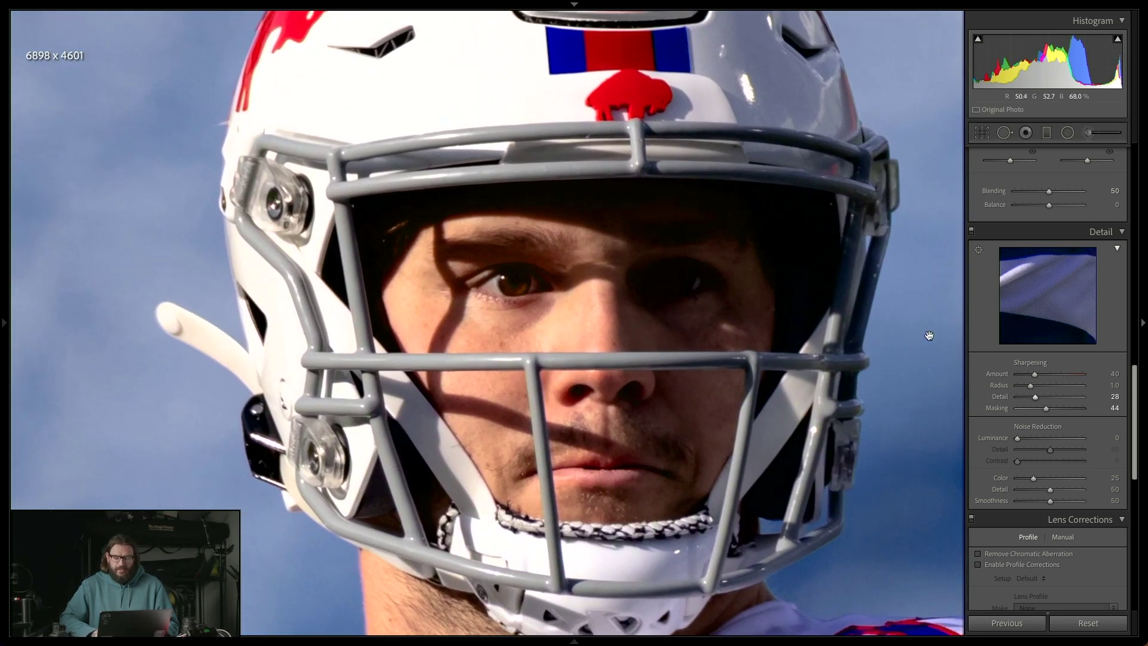
{"action": "left_click", "coordinate": [1036, 397], "text": "alt"}
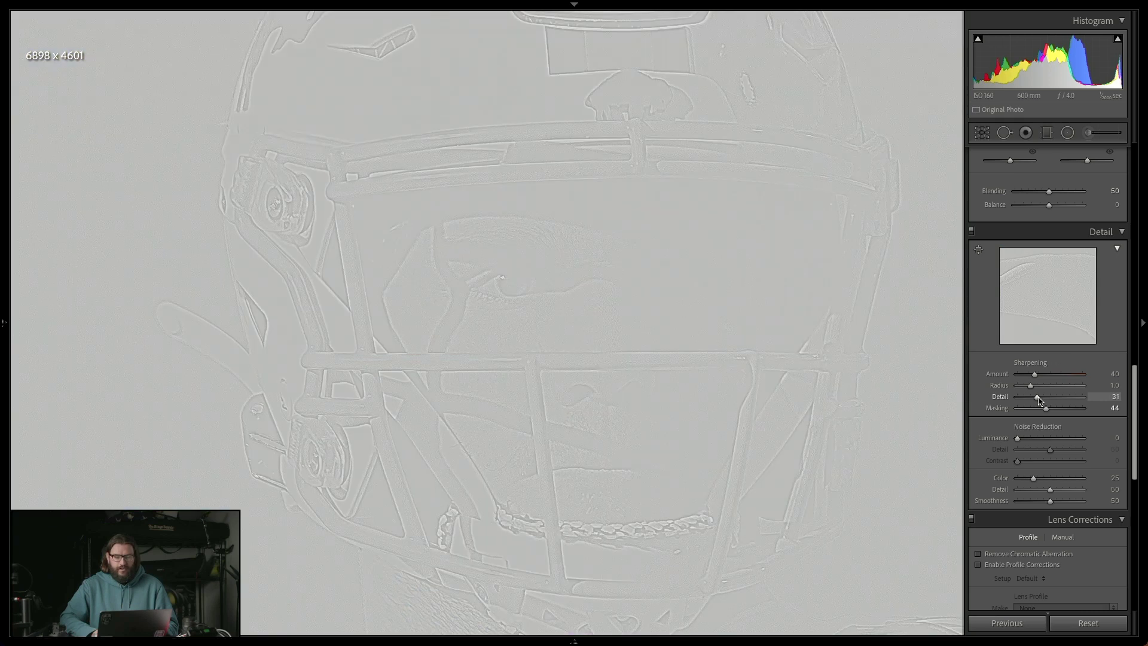
{"action": "left_click_drag", "start_coordinate": [1035, 397], "coordinate": [1083, 374]}
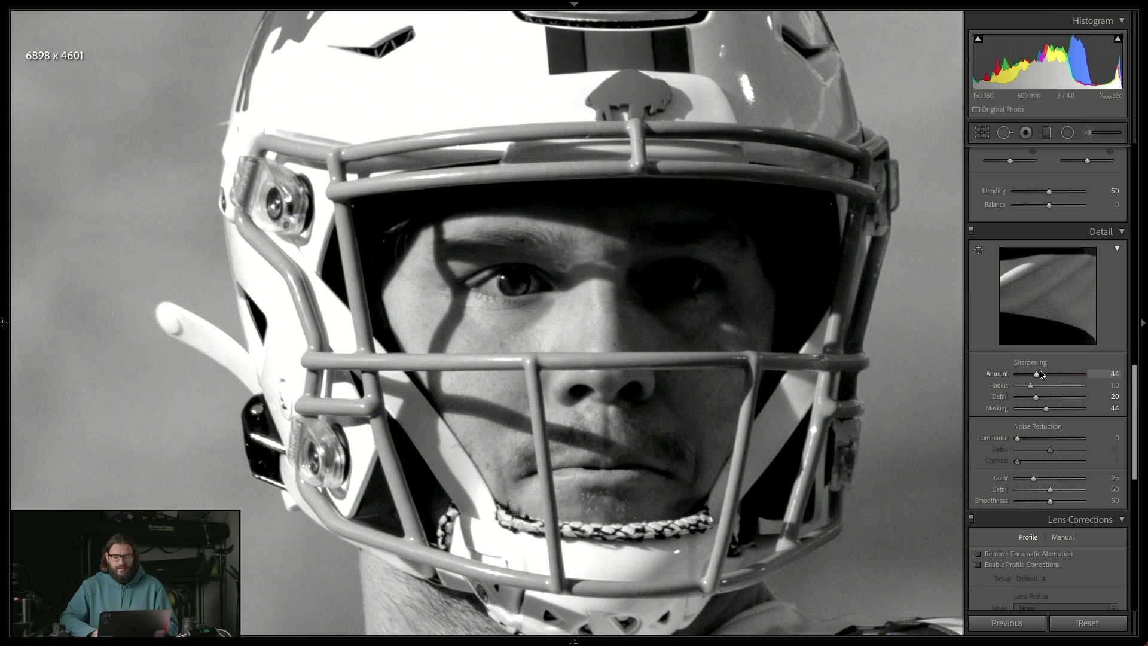
{"action": "mouse_move", "coordinate": [1043, 375]}
{"action": "left_mouse_down"}
{"action": "mouse_move", "coordinate": [1030, 401]}
{"action": "mouse_move", "coordinate": [1071, 397]}
{"action": "mouse_move", "coordinate": [1029, 397]}
{"action": "mouse_move", "coordinate": [1040, 395]}
{"action": "left_mouse_up"}
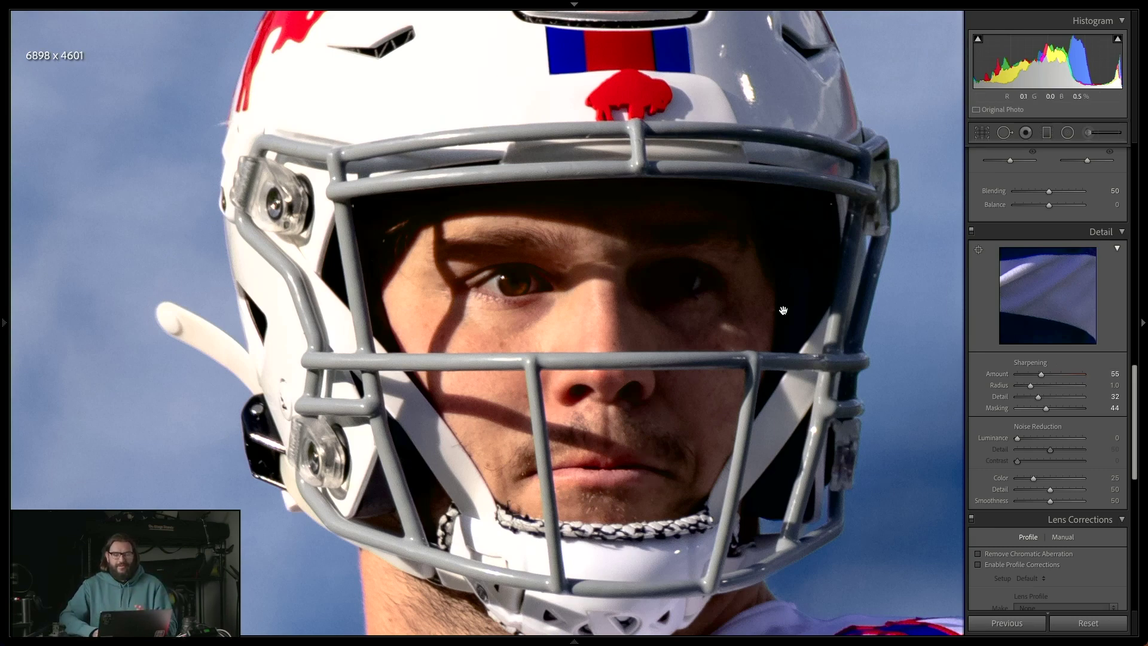
{"action": "mouse_move", "coordinate": [1047, 410]}
{"action": "left_mouse_down"}
{"action": "mouse_move", "coordinate": [1016, 410]}
{"action": "mouse_move", "coordinate": [1053, 411]}
{"action": "left_mouse_up"}
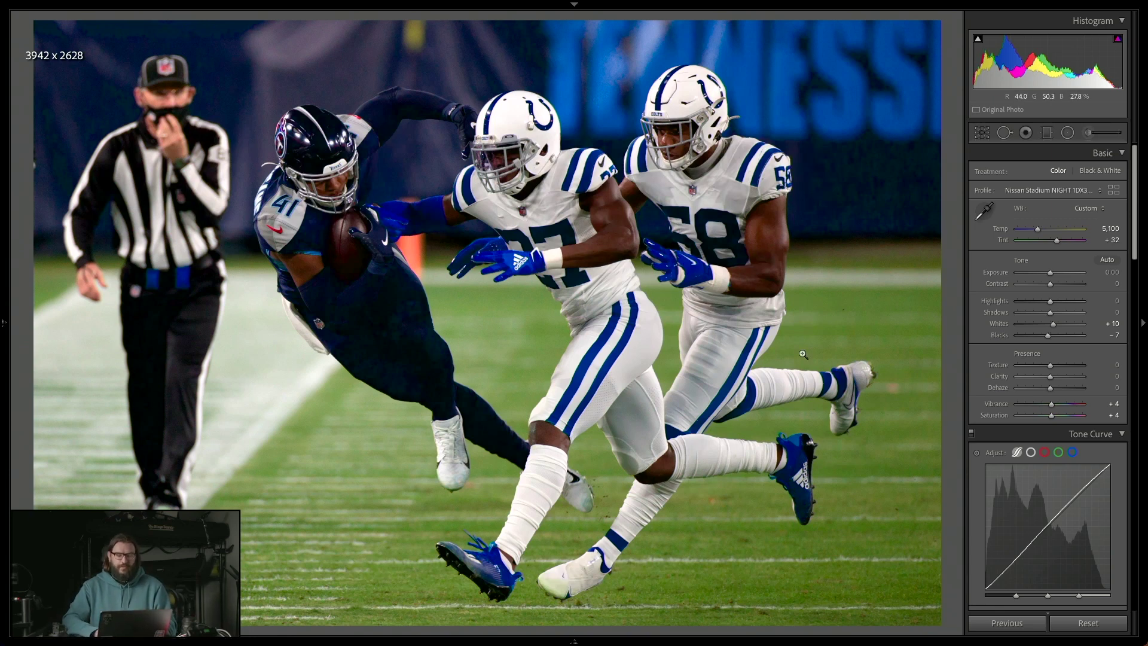
- Reset all edits on the photo of the sideline tackle and start cropping it
{"action": "left_click", "coordinate": [1089, 624]}
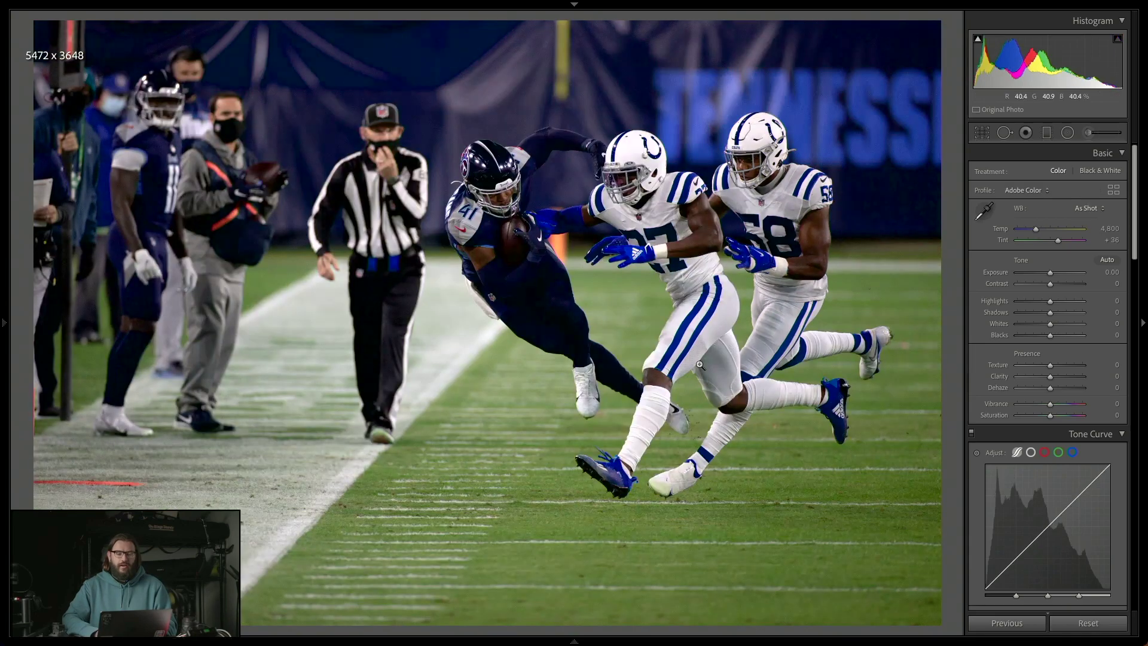
{"action": "left_click_drag", "start_coordinate": [290, 370], "coordinate": [589, 275]}
{"action": "key", "text": "r"}
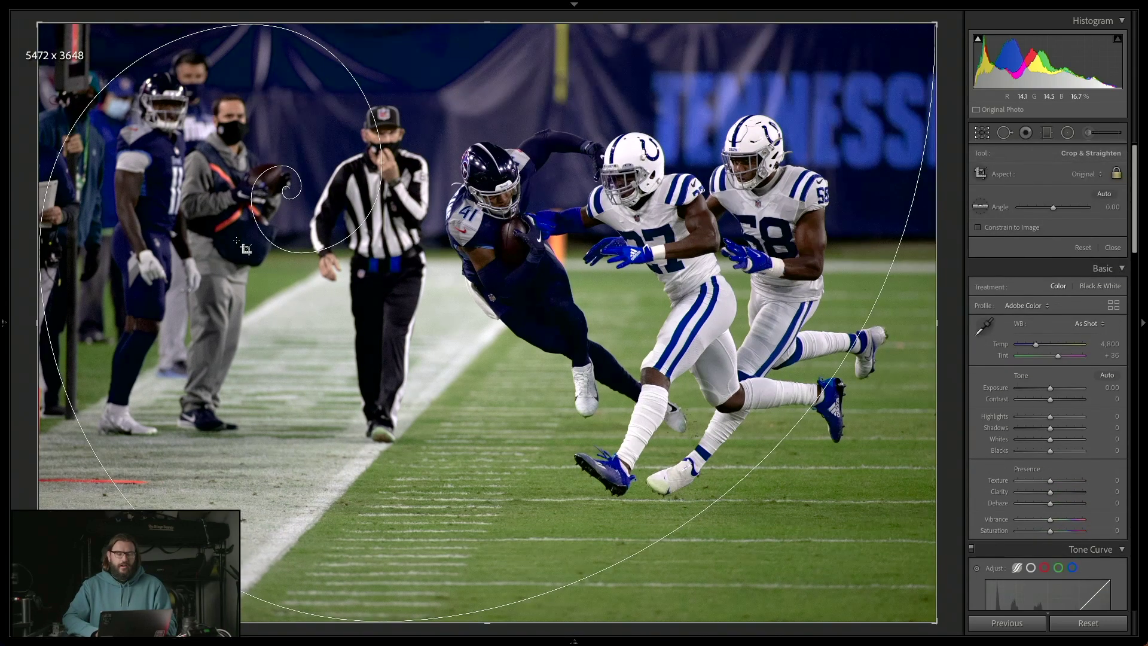
{"action": "left_click_drag", "start_coordinate": [38, 322], "coordinate": [164, 299]}
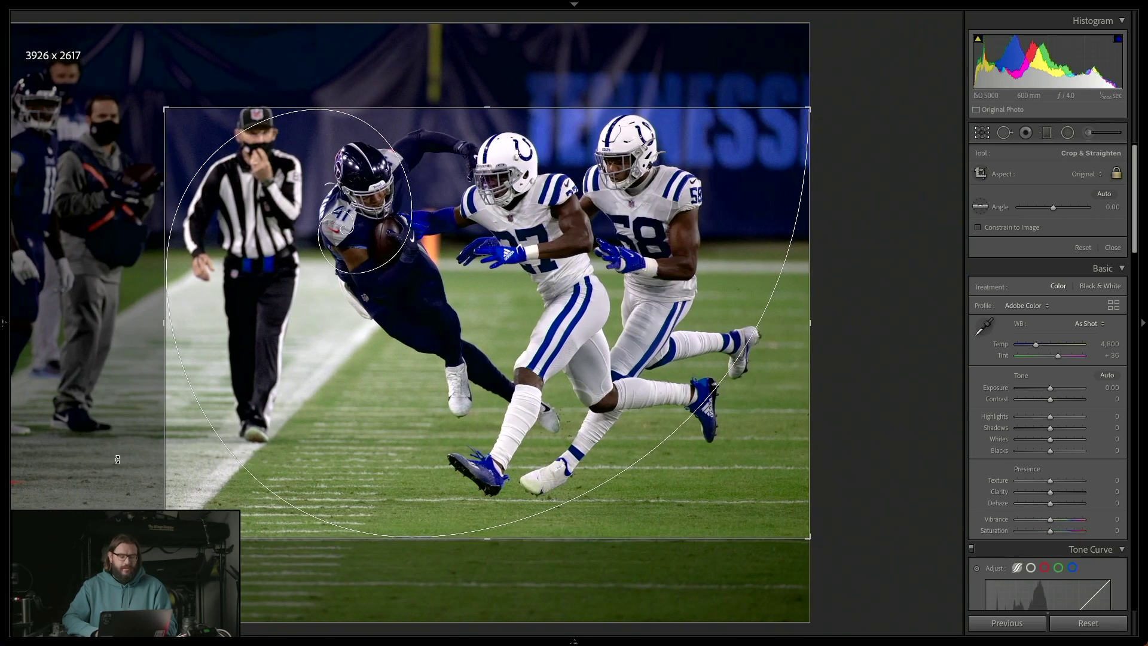
{"action": "left_click_drag", "start_coordinate": [720, 237], "coordinate": [720, 262]}
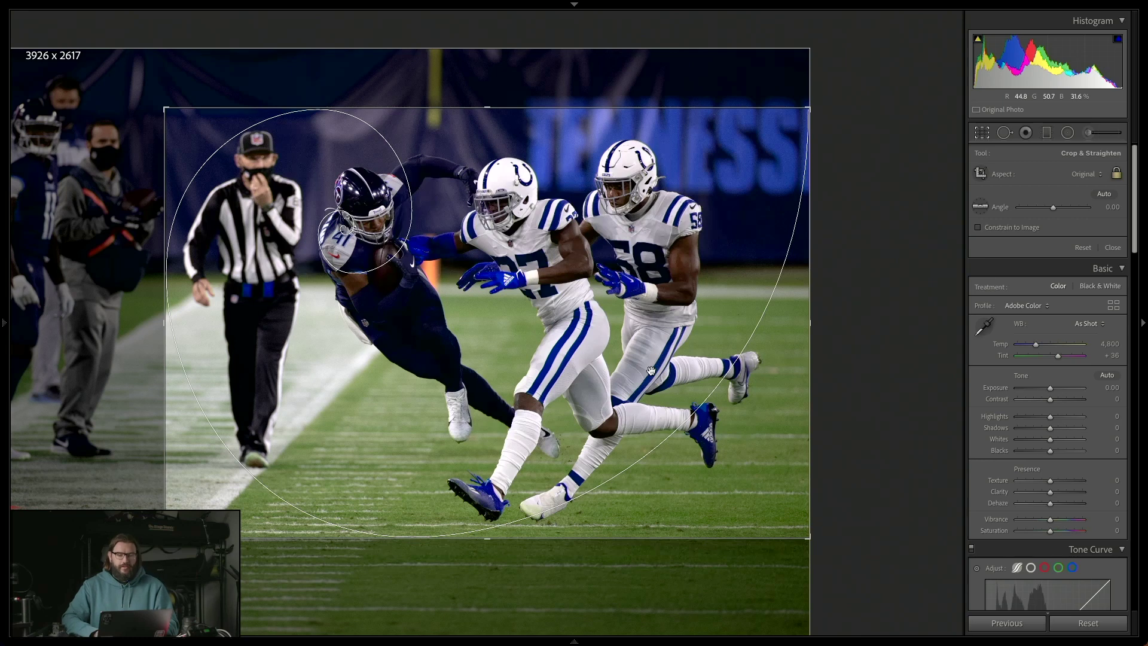
{"action": "left_click", "coordinate": [832, 93]}
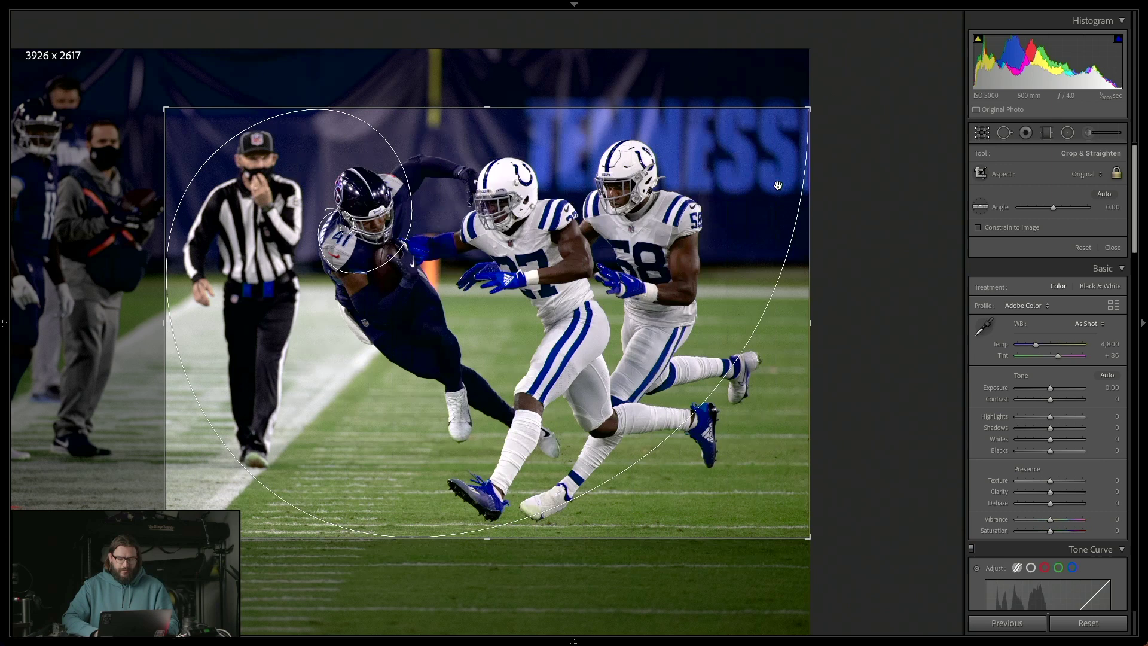
{"action": "left_click", "coordinate": [981, 207]}
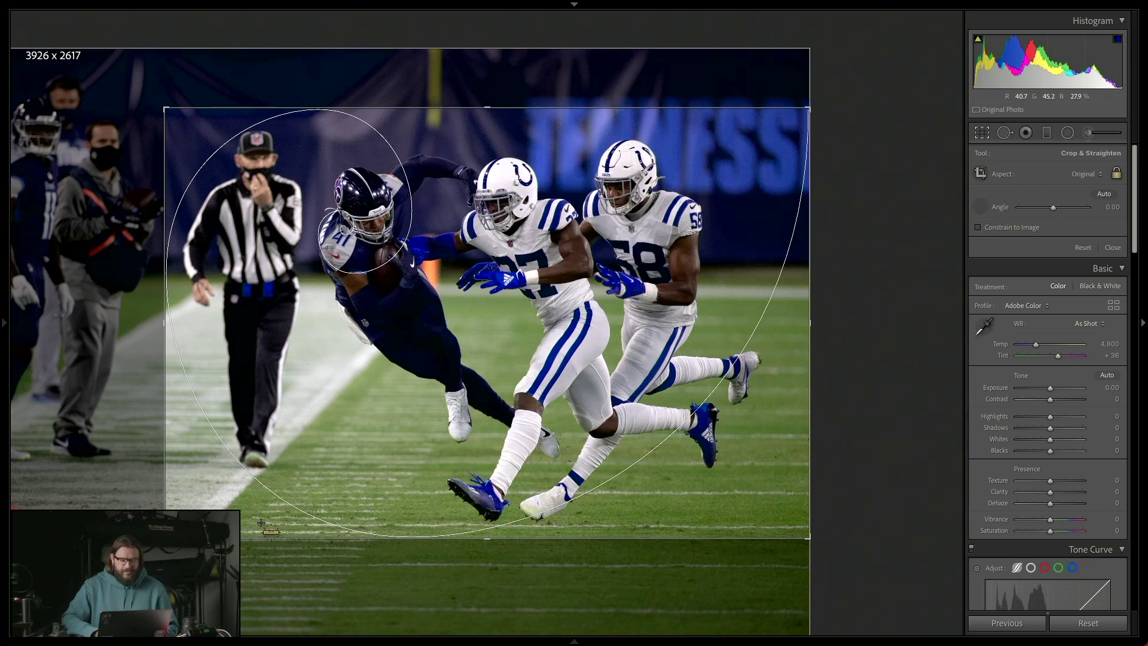
{"action": "left_click_drag", "start_coordinate": [260, 523], "coordinate": [816, 528]}
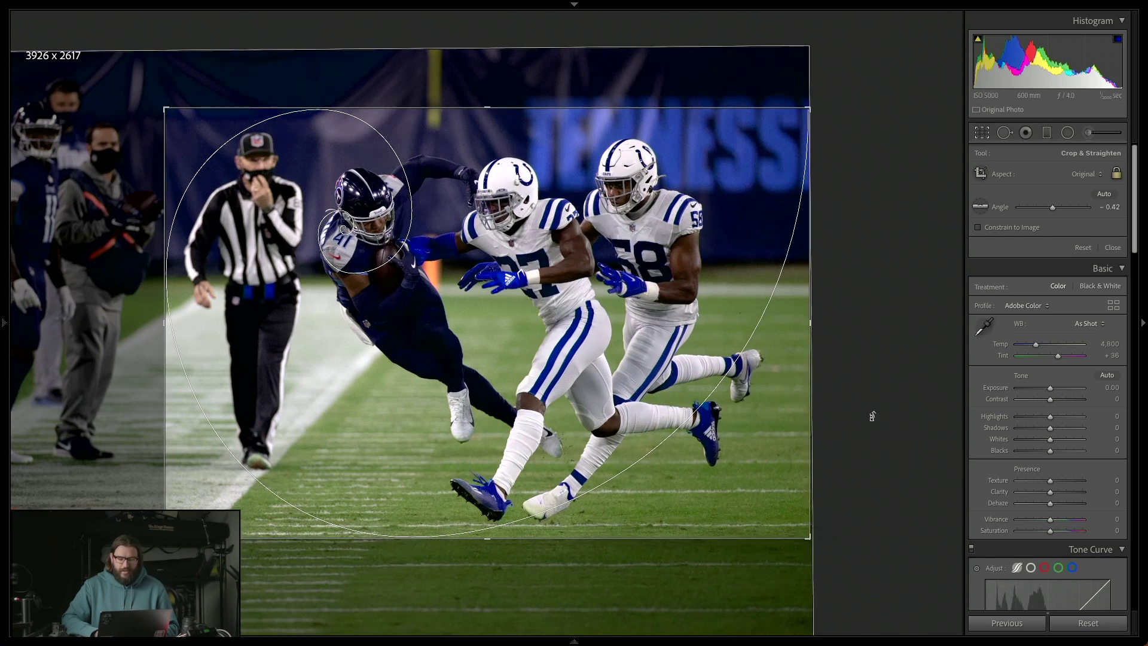
{"action": "left_click", "coordinate": [1082, 248]}
- Straighten the photo along the yard line behind the players' feet, crop it around the referee and three players at 3894 x 2596, and apply the crop
{"action": "left_click", "coordinate": [980, 207]}
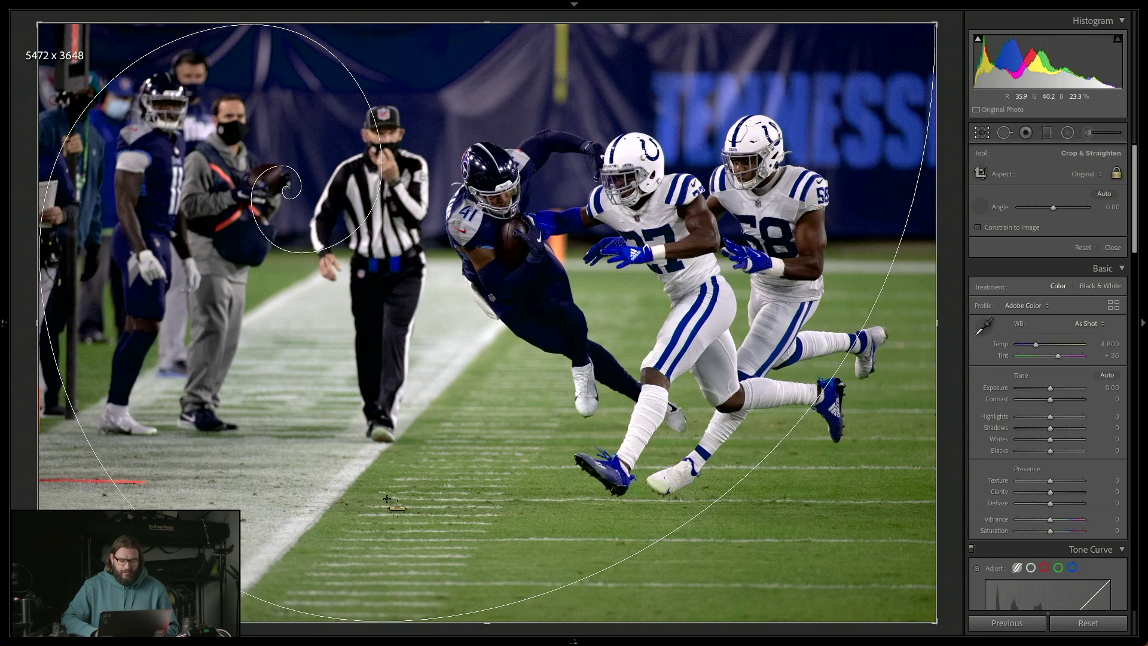
{"action": "left_click_drag", "start_coordinate": [387, 499], "coordinate": [935, 501]}
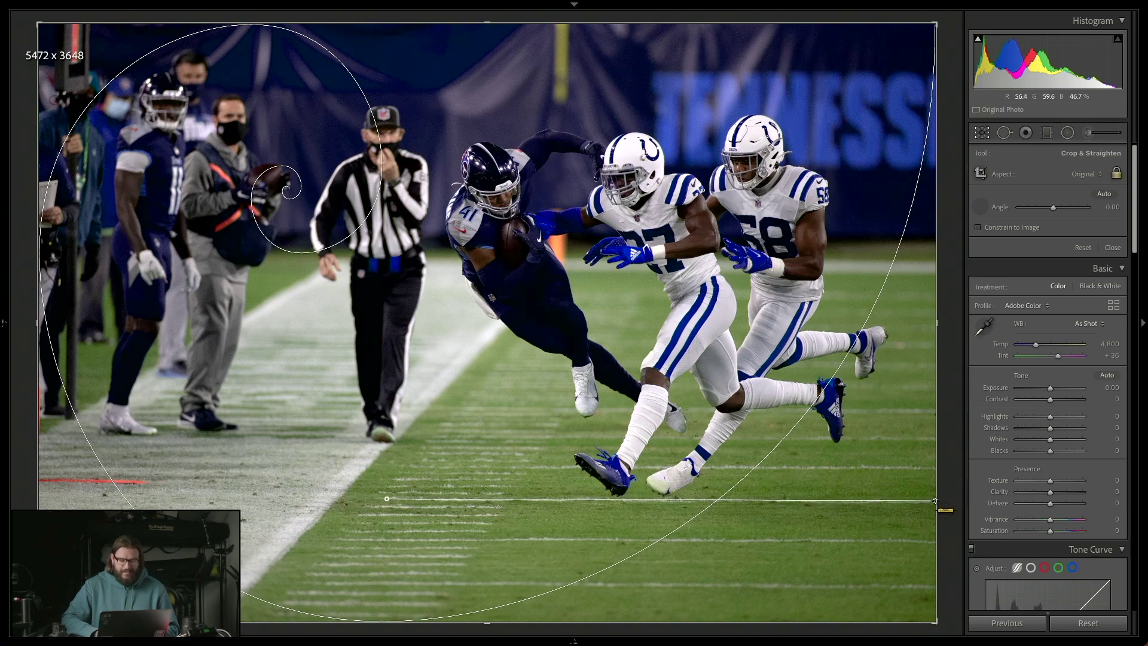
{"action": "left_click_drag", "start_coordinate": [33, 330], "coordinate": [161, 310]}
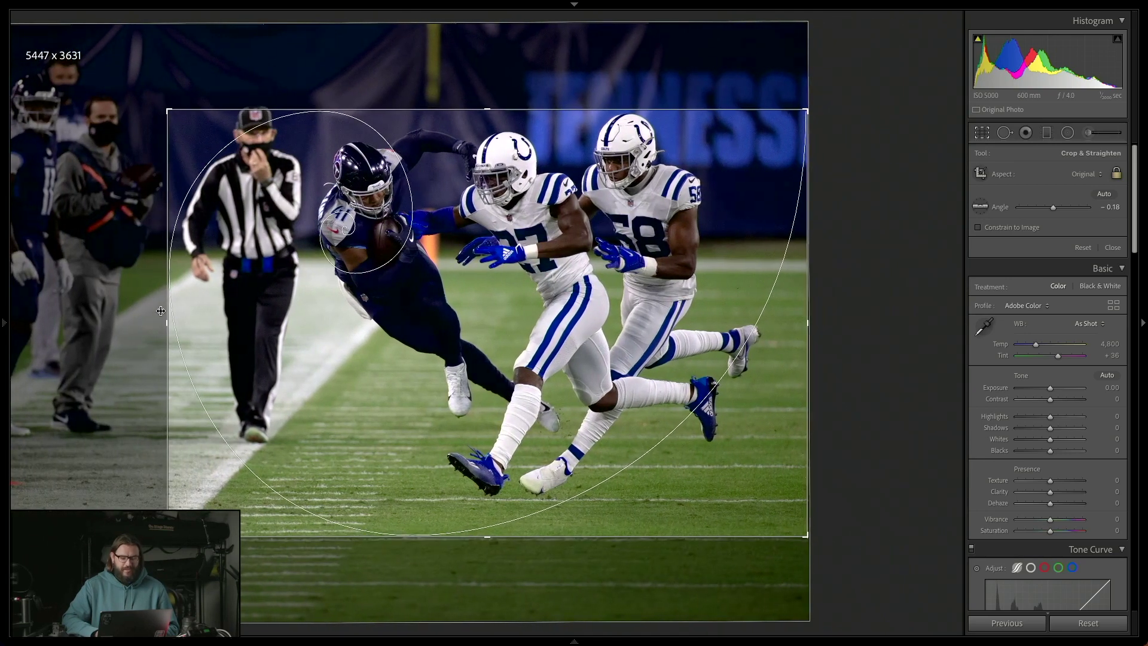
{"action": "left_click_drag", "start_coordinate": [485, 342], "coordinate": [483, 366]}
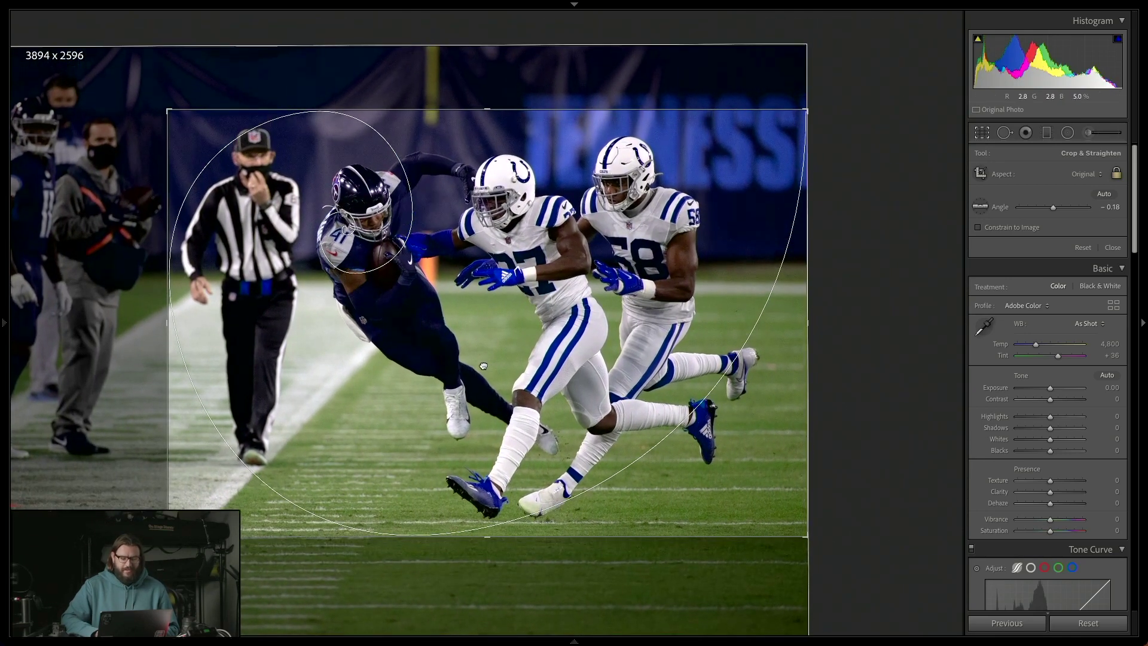
{"action": "key", "text": "o"}
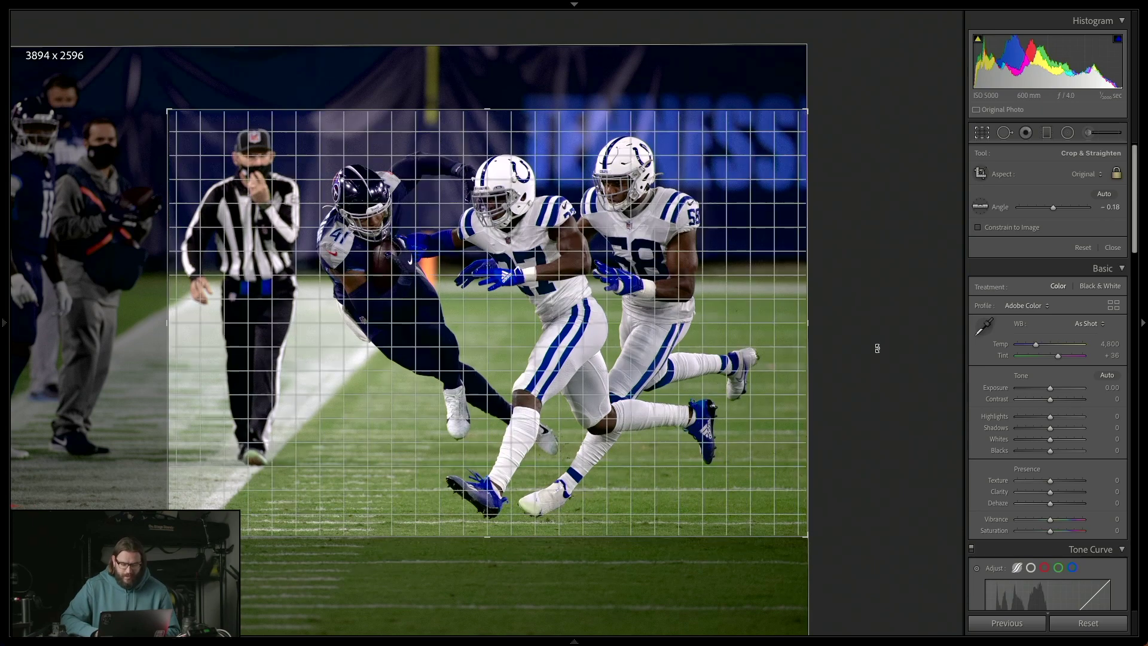
{"action": "key", "text": "o"}
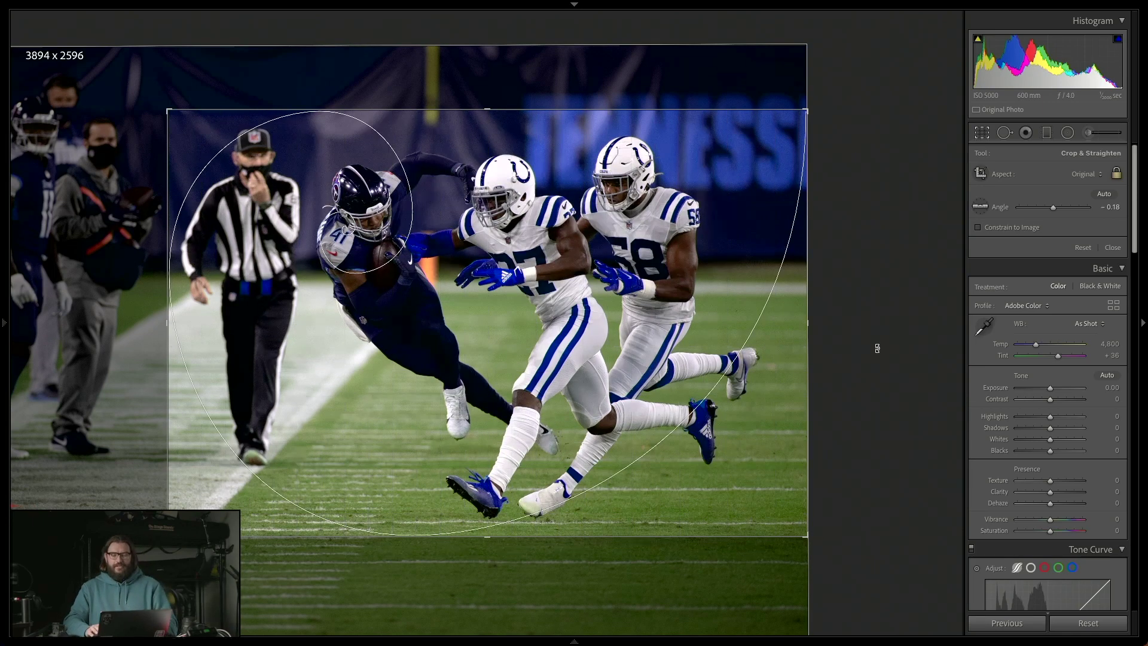
{"action": "key", "text": "Return"}
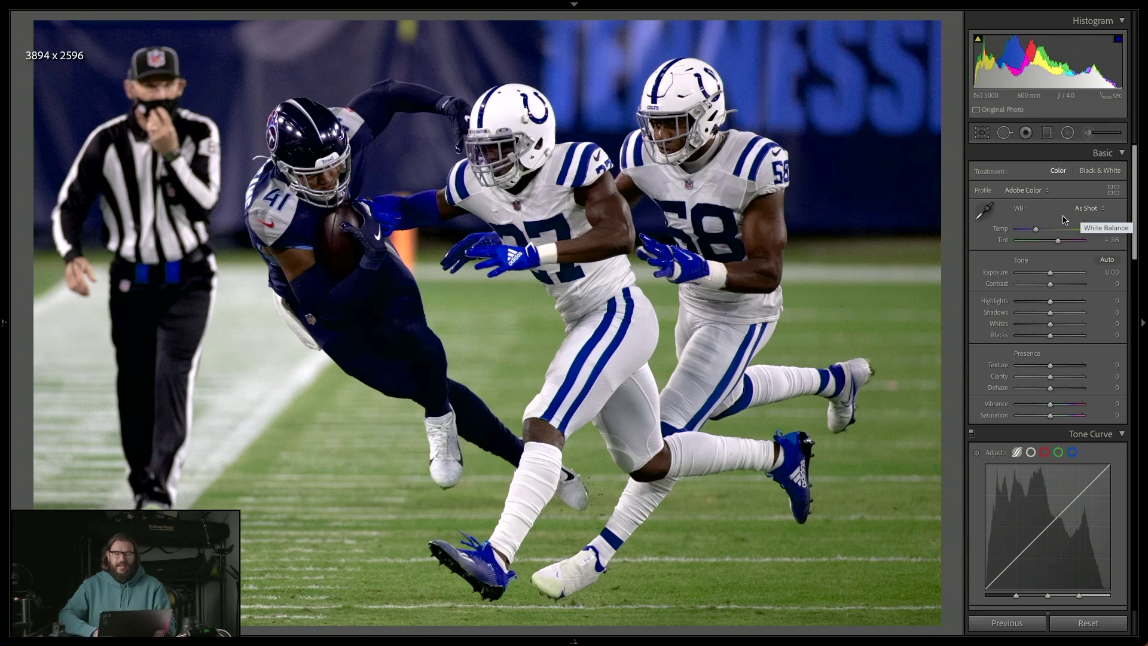
- Try sampling a neutral white balance from the middle player's white helmet, and undo it
{"action": "left_click", "coordinate": [984, 211]}
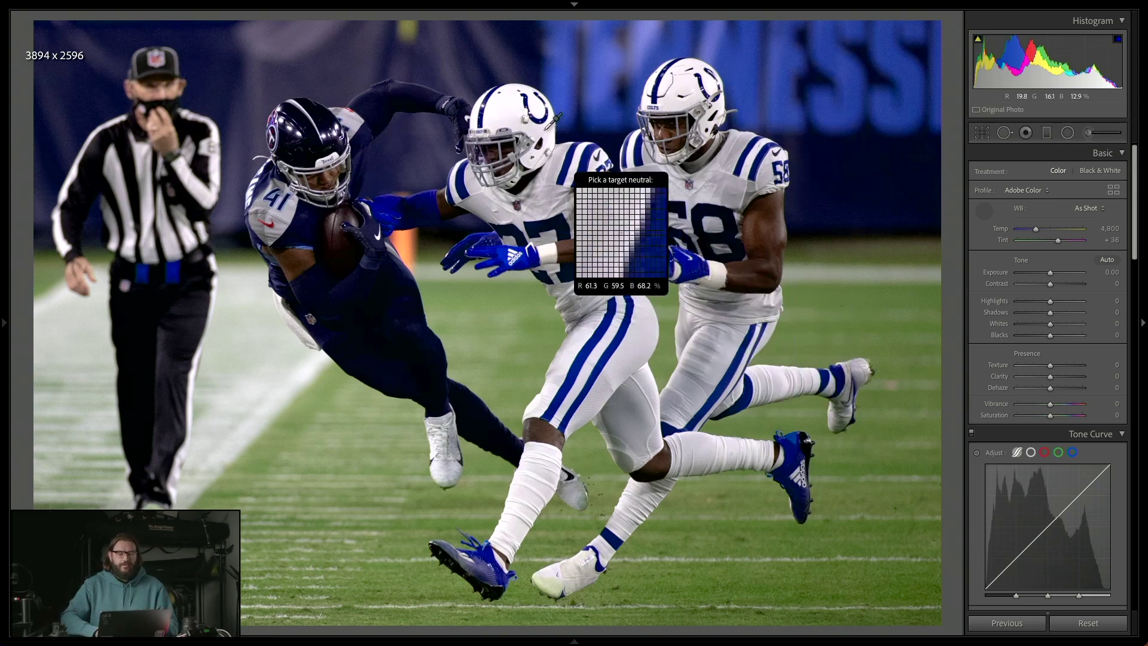
{"action": "left_click", "coordinate": [509, 114]}
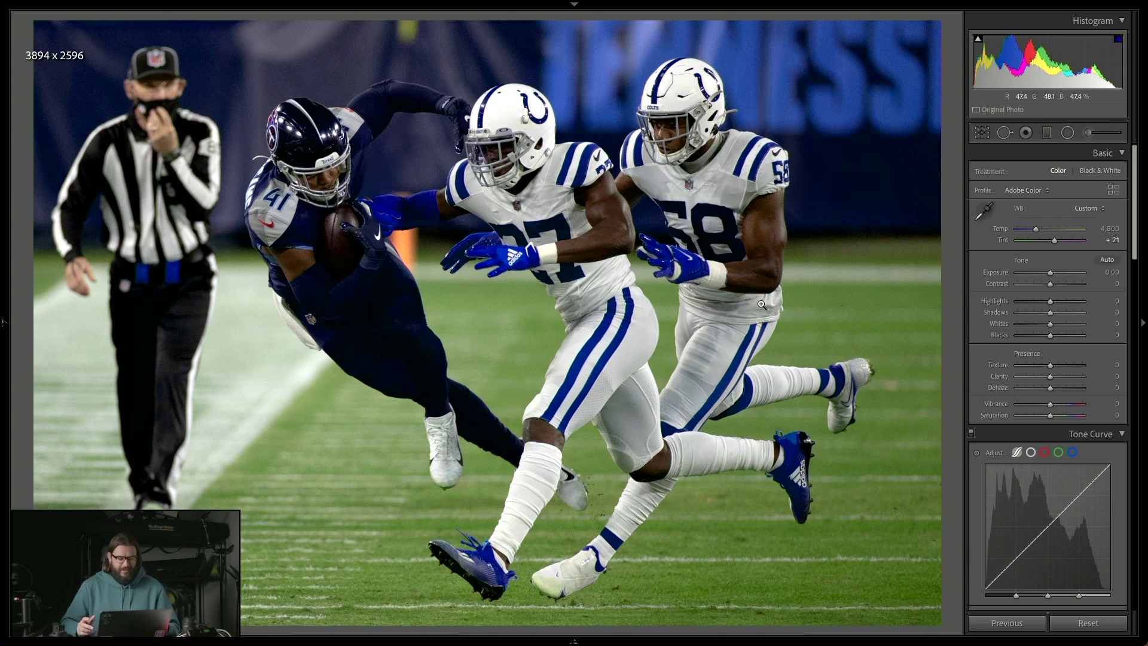
{"action": "key", "text": "ctrl+z"}
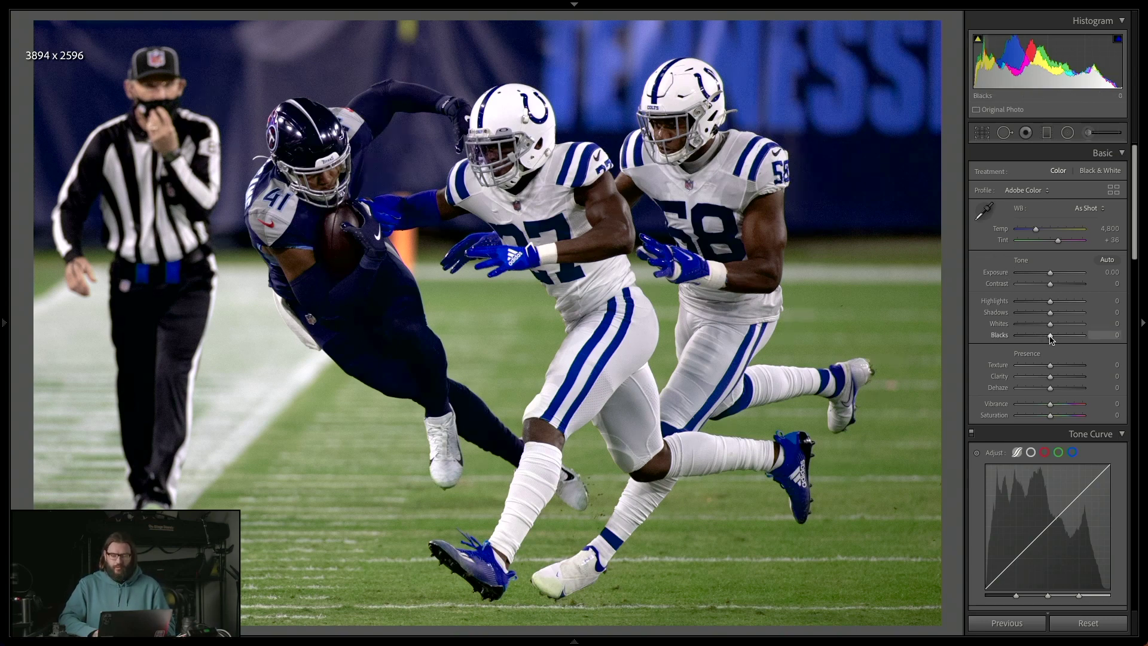
- Use the clipping preview to set Blacks to -10 and Whites to +39
{"action": "key", "text": "alt"}
{"action": "left_click_drag", "start_coordinate": [1052, 338], "coordinate": [1049, 337]}
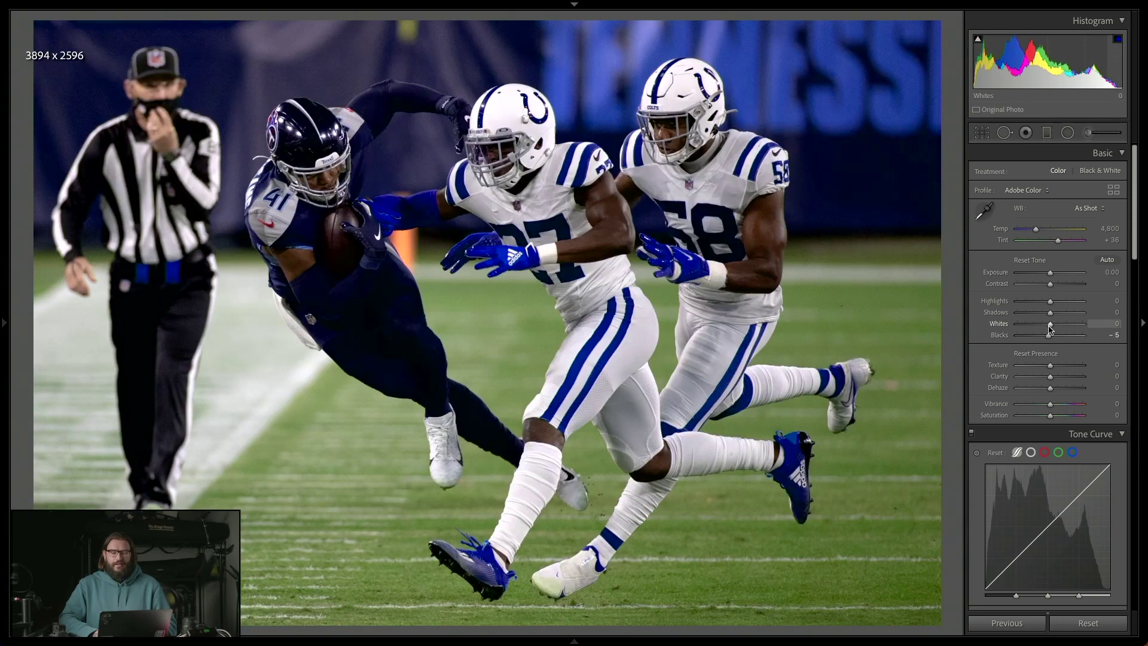
{"action": "mouse_move", "coordinate": [1050, 325]}
{"action": "left_mouse_down"}
{"action": "mouse_move", "coordinate": [1063, 326]}
{"action": "mouse_move", "coordinate": [1047, 338]}
{"action": "left_mouse_up"}
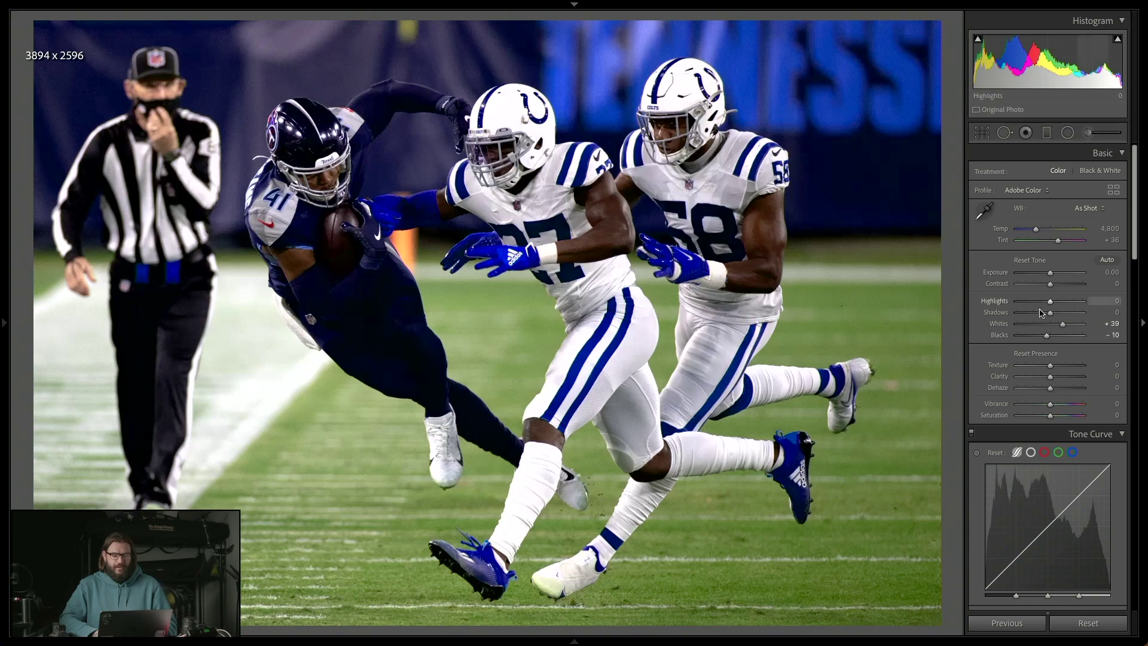
- Inspect the ball carrier's dark uniform up close, set Blacks to -19, and return to the full view
{"action": "left_click", "coordinate": [359, 247]}
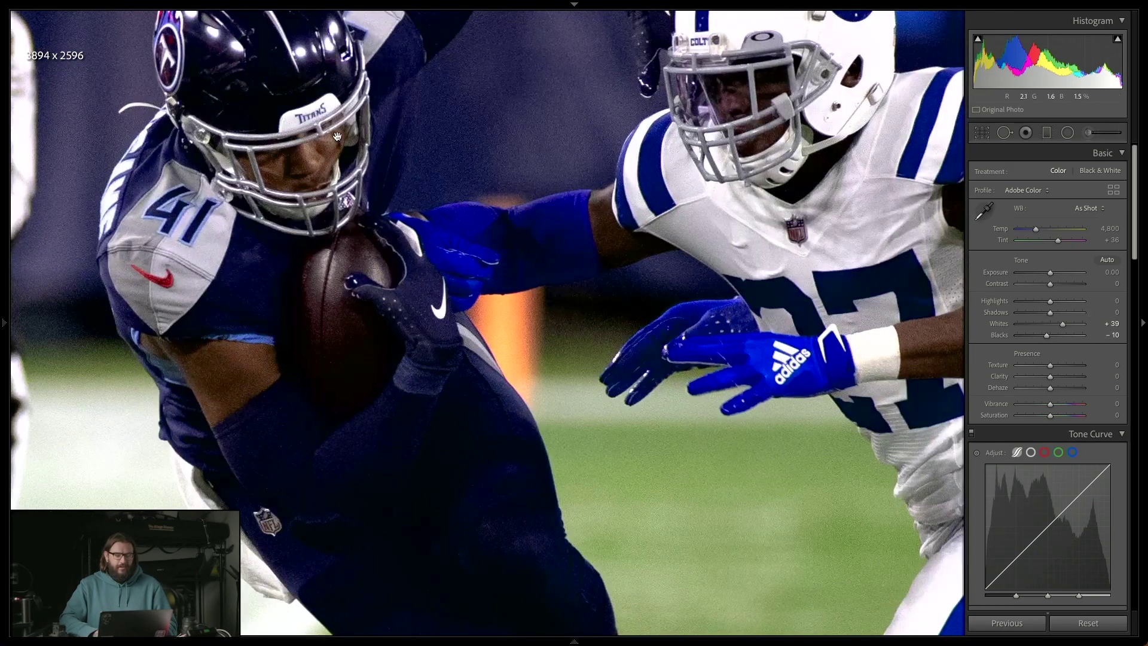
{"action": "left_click_drag", "start_coordinate": [278, 346], "coordinate": [419, 310]}
{"action": "left_click_drag", "start_coordinate": [1047, 336], "coordinate": [1041, 338]}
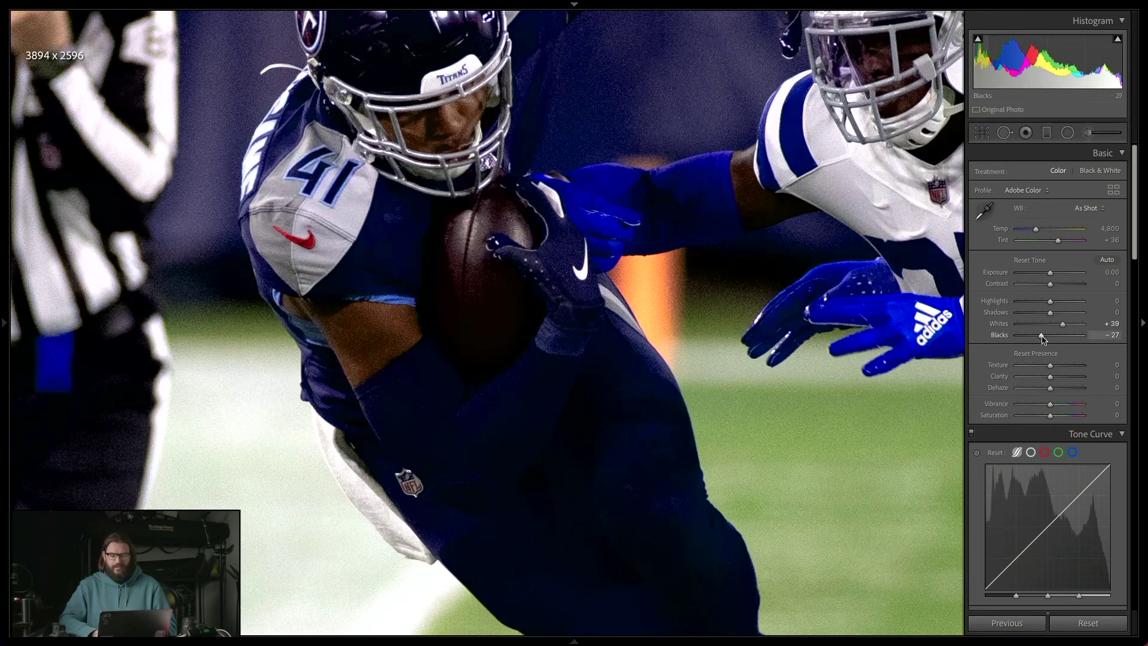
{"action": "left_click_drag", "start_coordinate": [1041, 338], "coordinate": [1044, 340]}
{"action": "key", "text": "z"}
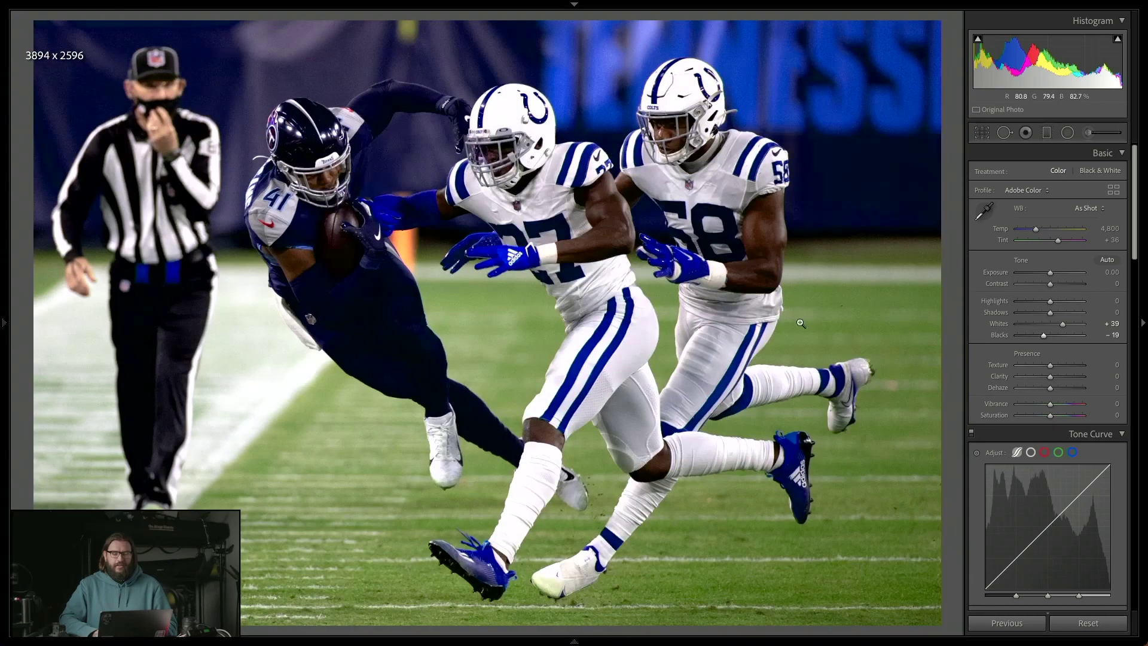
- Check the black and white clipping again and set Whites to +38
{"action": "left_click", "coordinate": [1063, 324], "text": "alt"}
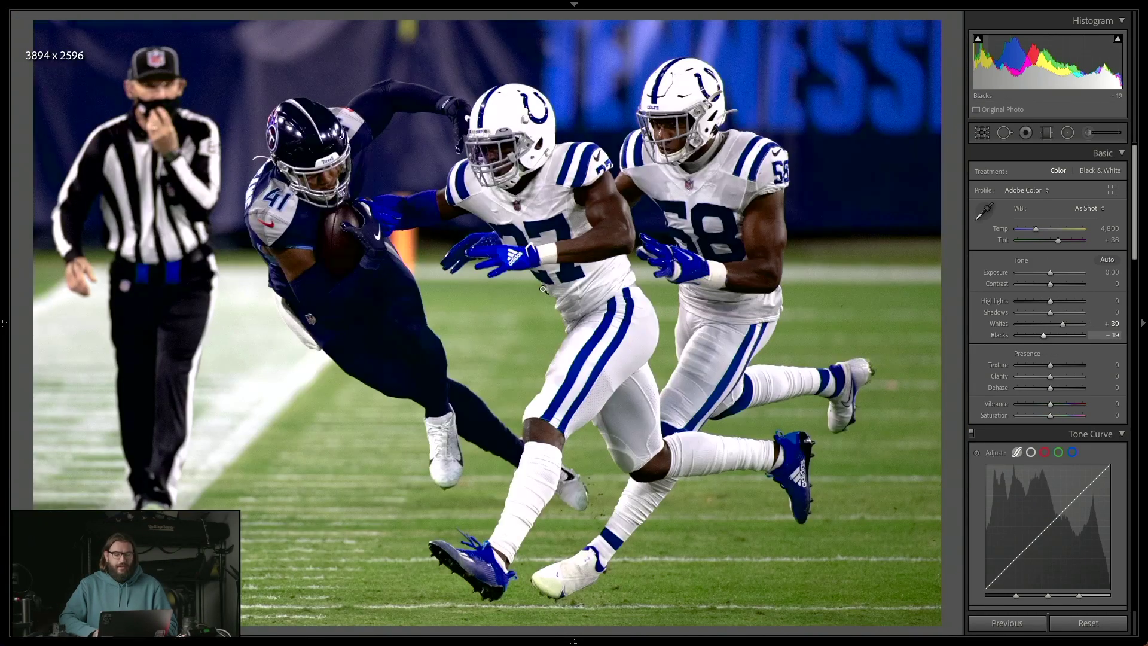
{"action": "left_click", "coordinate": [457, 268]}
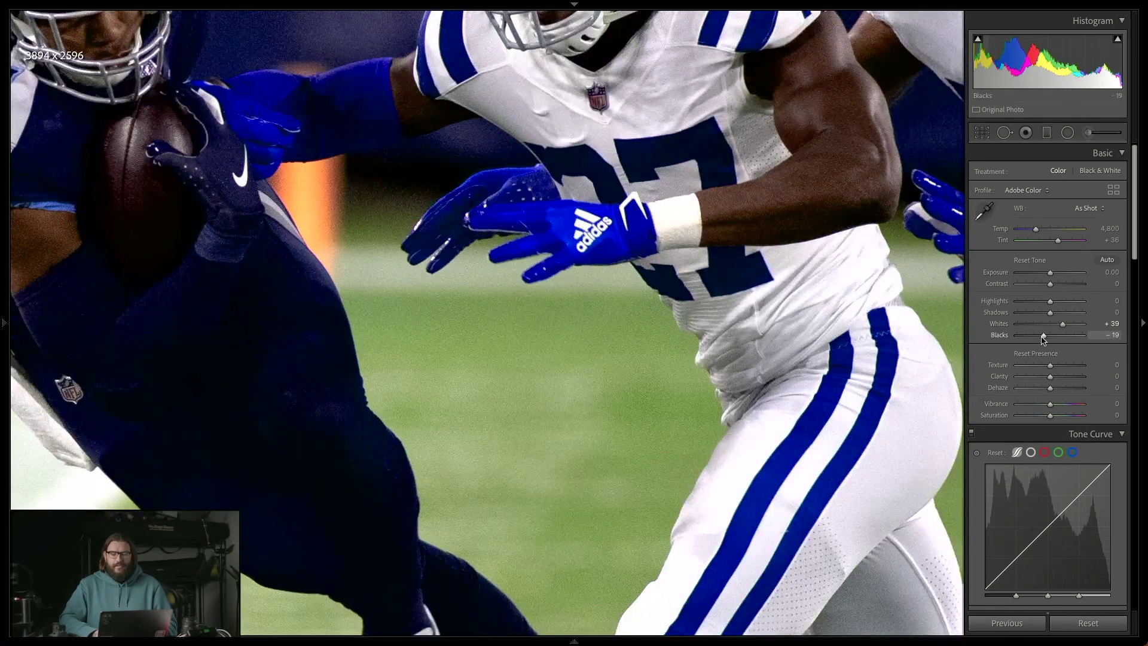
{"action": "left_click", "coordinate": [1043, 338], "text": "alt"}
{"action": "left_click_drag", "start_coordinate": [1043, 339], "coordinate": [1065, 328]}
{"action": "key", "text": "z"}
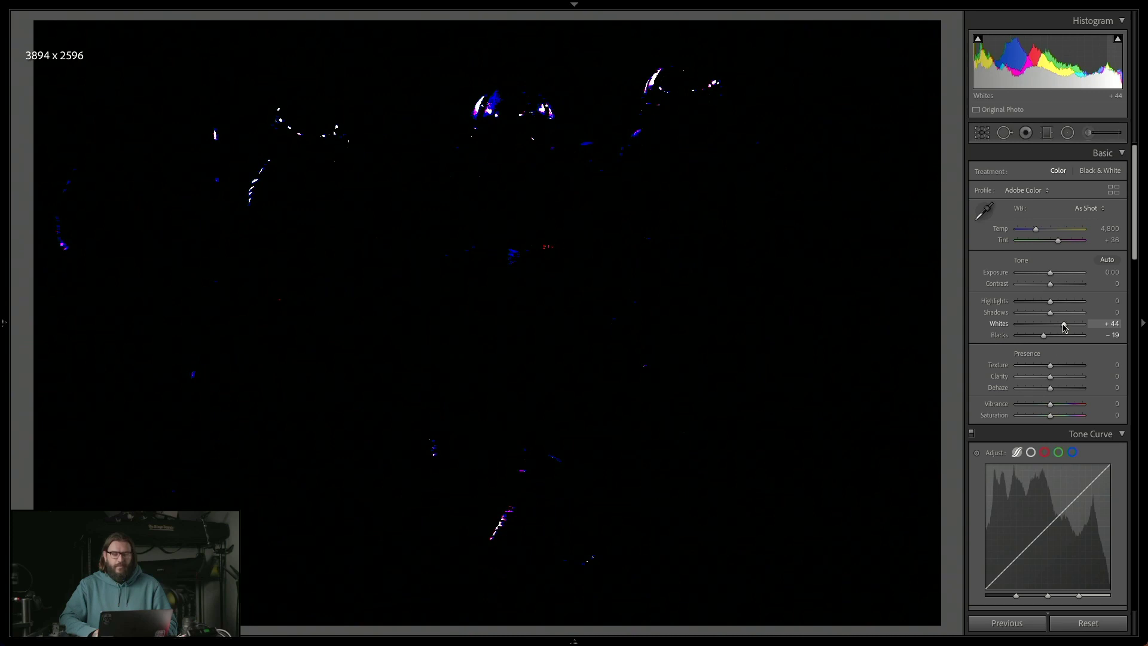
{"action": "left_click_drag", "start_coordinate": [1065, 327], "coordinate": [1063, 327]}
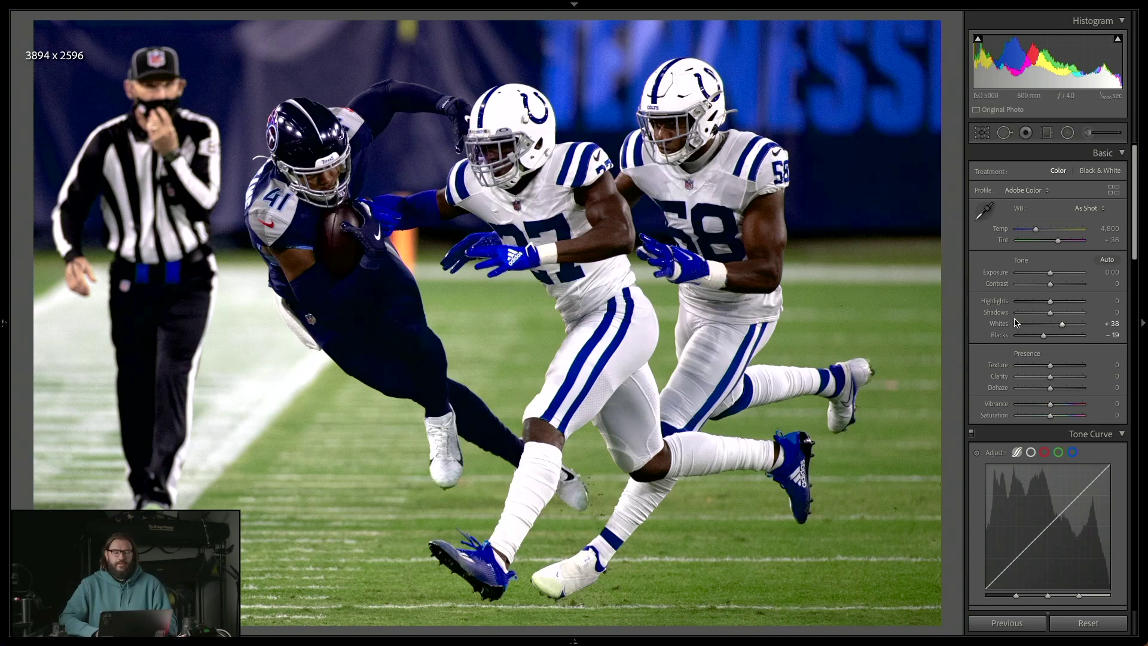
- Set Highlights to -10 and Shadows to +18, and fine-tune Texture to +4 and Clarity to +3
{"action": "left_click_drag", "start_coordinate": [1051, 303], "coordinate": [1059, 317]}
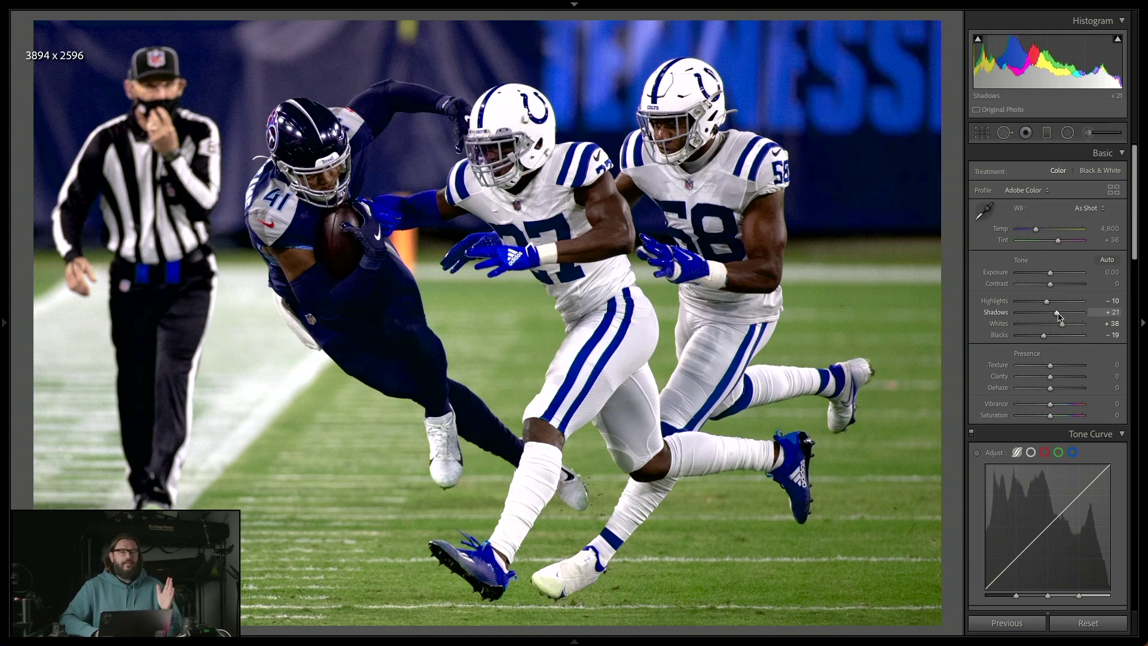
{"action": "left_click_drag", "start_coordinate": [1059, 317], "coordinate": [1056, 317]}
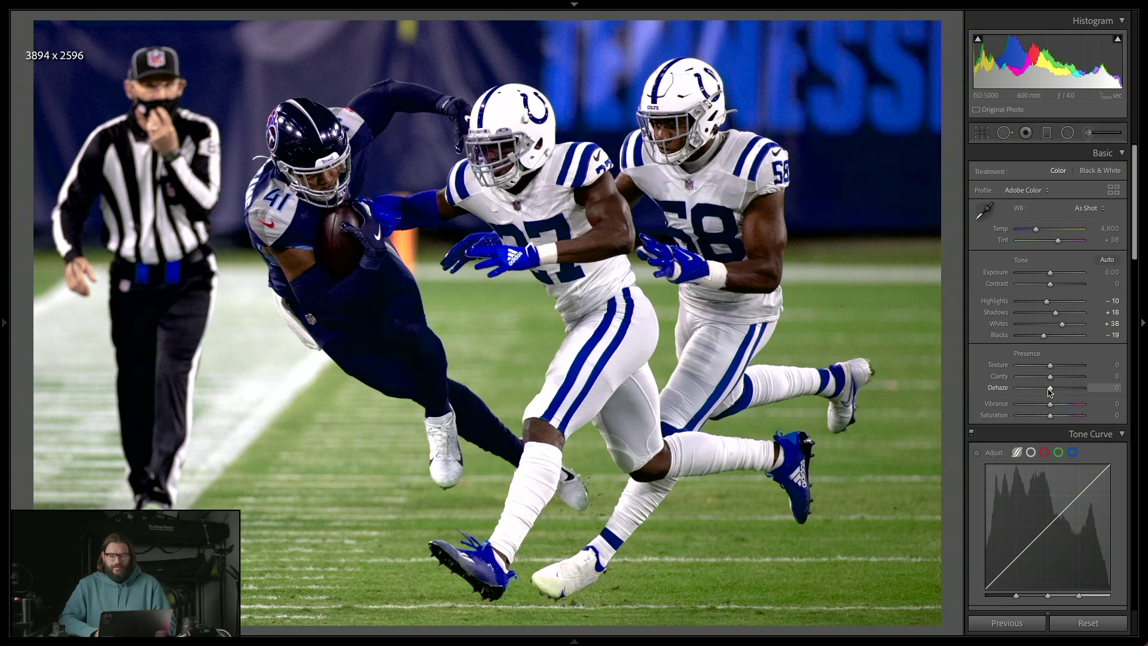
{"action": "left_click_drag", "start_coordinate": [1051, 368], "coordinate": [1052, 368]}
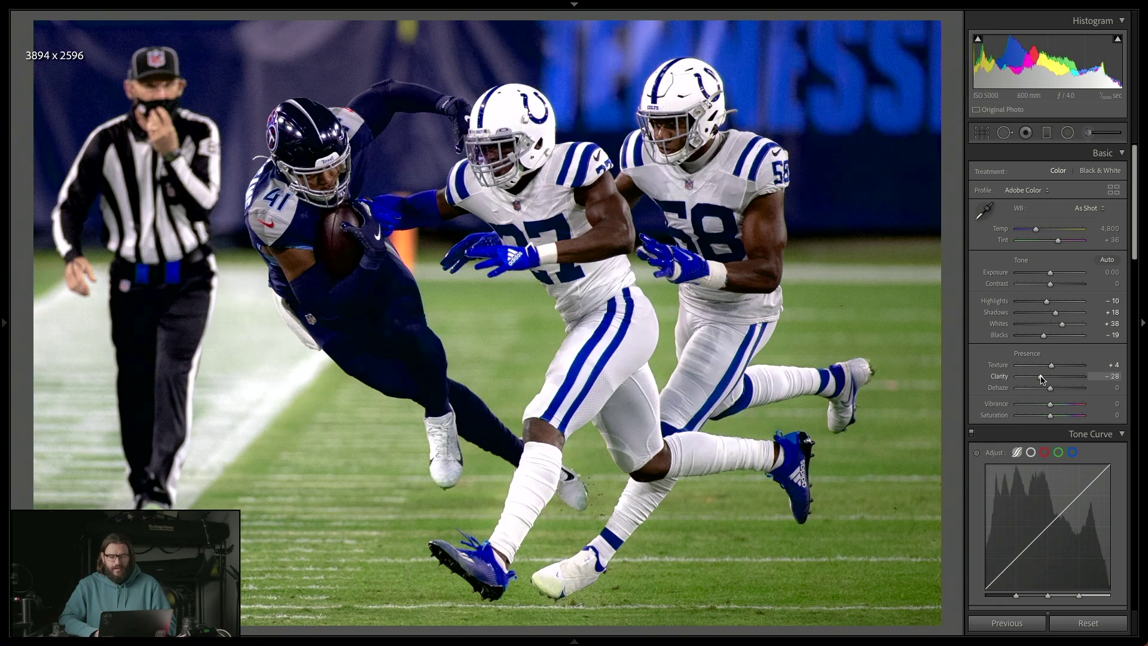
{"action": "left_click_drag", "start_coordinate": [1052, 377], "coordinate": [1048, 397]}
- Set Vibrance to +3 and Saturation to +5
{"action": "left_click", "coordinate": [1100, 406]}
{"action": "type", "text": "3"}
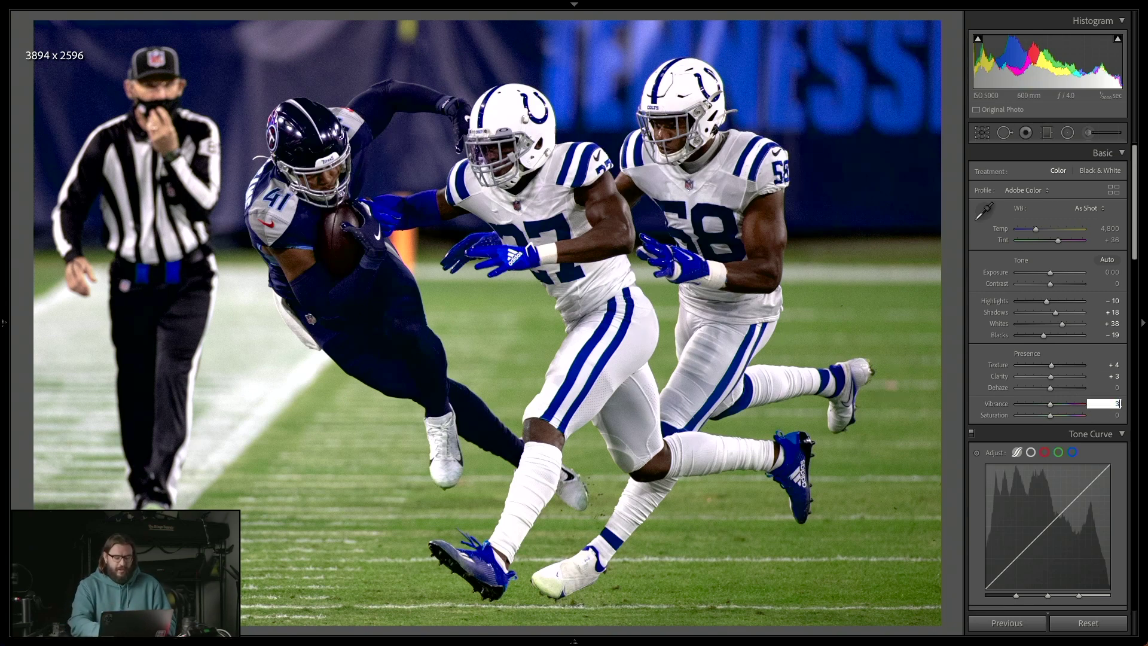
{"action": "key", "text": "Tab"}
{"action": "type", "text": "5"}
{"action": "key", "text": "Return"}
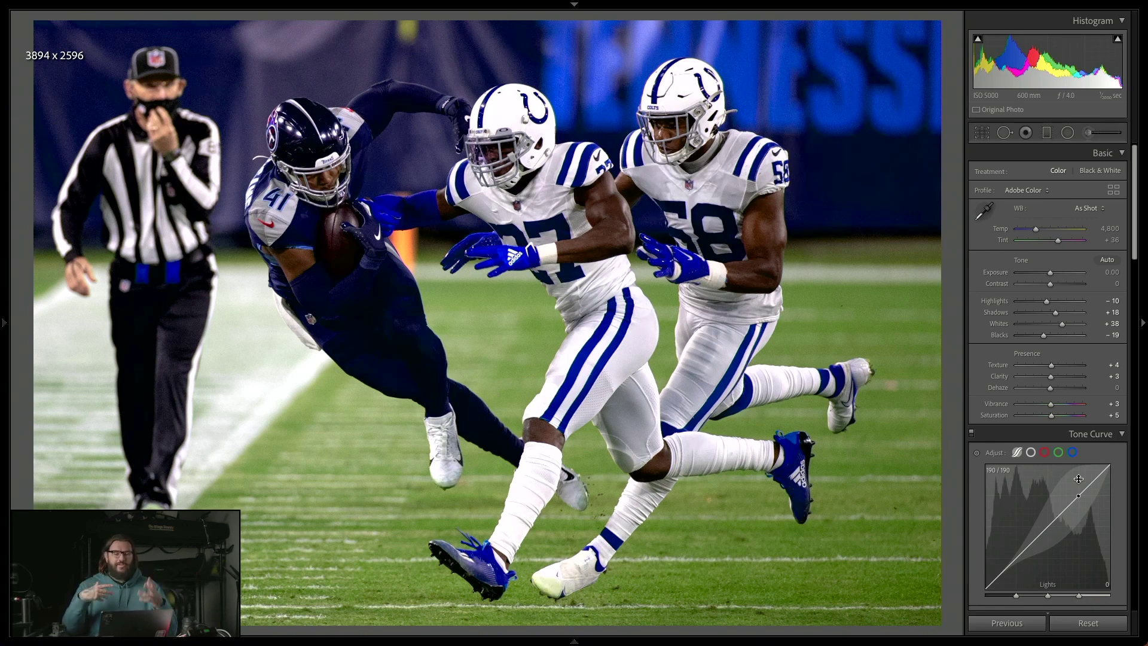
- Raise the Lights region of the tone curve to +21
{"action": "left_click_drag", "start_coordinate": [1066, 491], "coordinate": [1066, 478]}
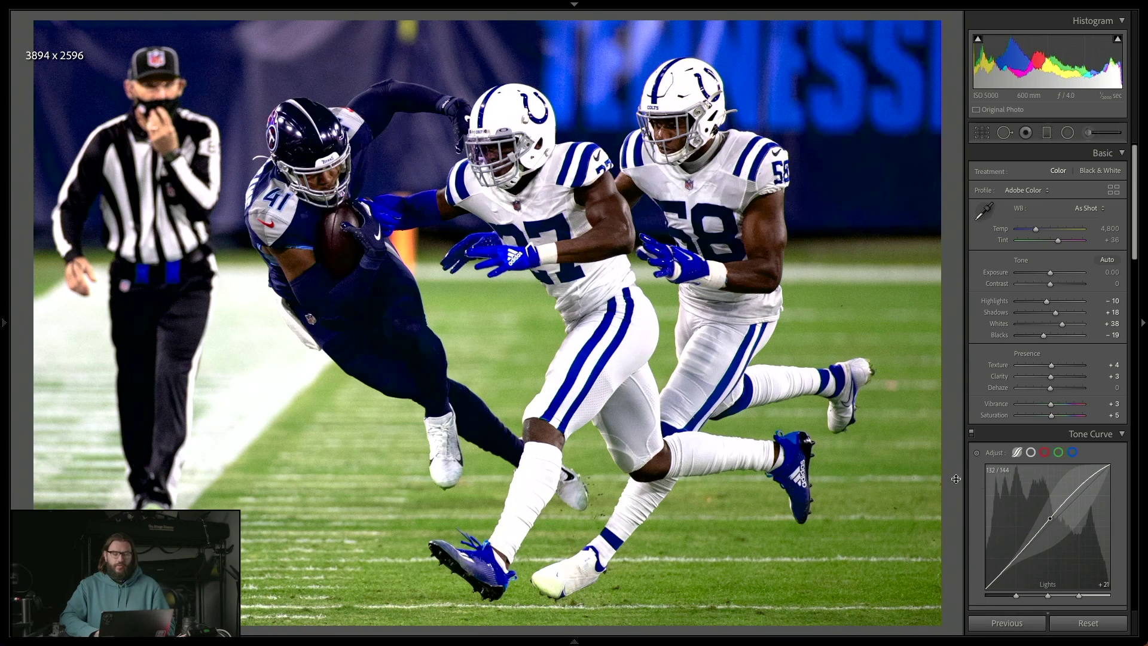
{"action": "scroll", "coordinate": [1029, 359], "scroll_direction": "down", "scroll_amount": 4}
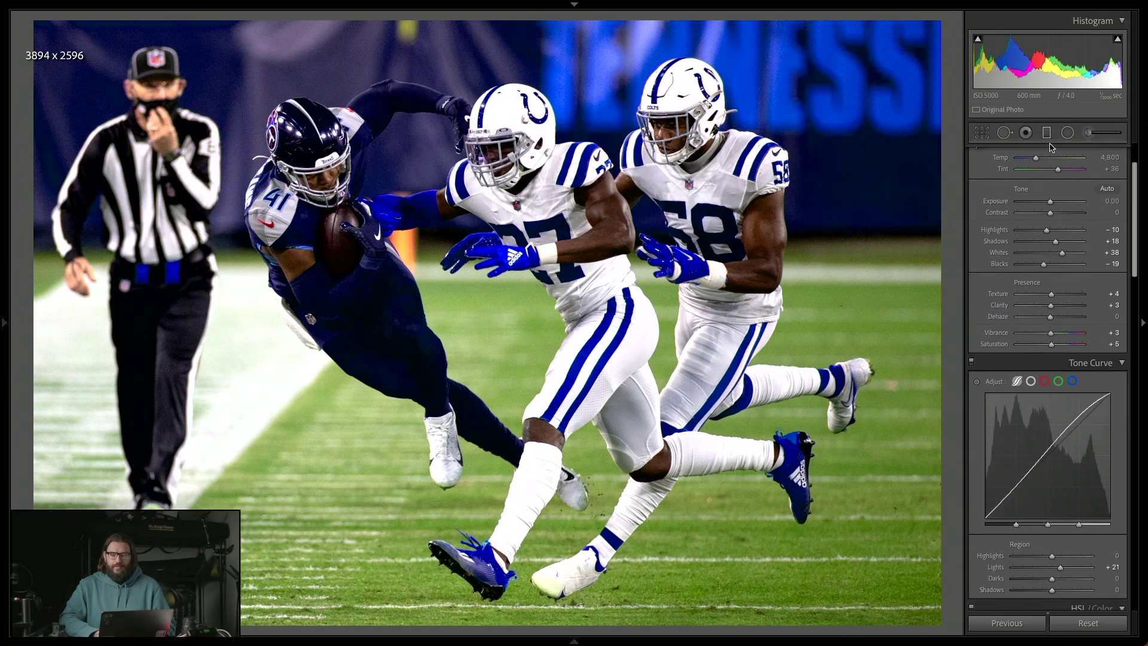
{"action": "mouse_move", "coordinate": [1119, 43]}
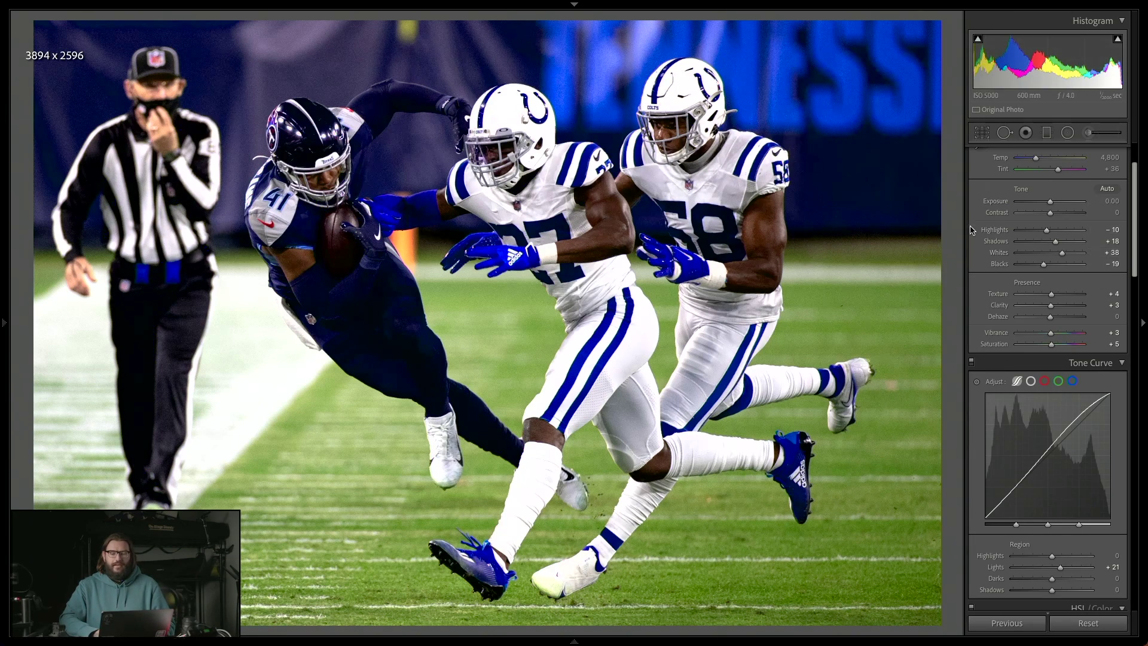
- Preview the sharpening mask and set the sharpening Masking to 22
{"action": "scroll", "coordinate": [973, 235], "scroll_direction": "down", "scroll_amount": 1}
{"action": "scroll", "coordinate": [972, 235], "scroll_direction": "down", "scroll_amount": 2}
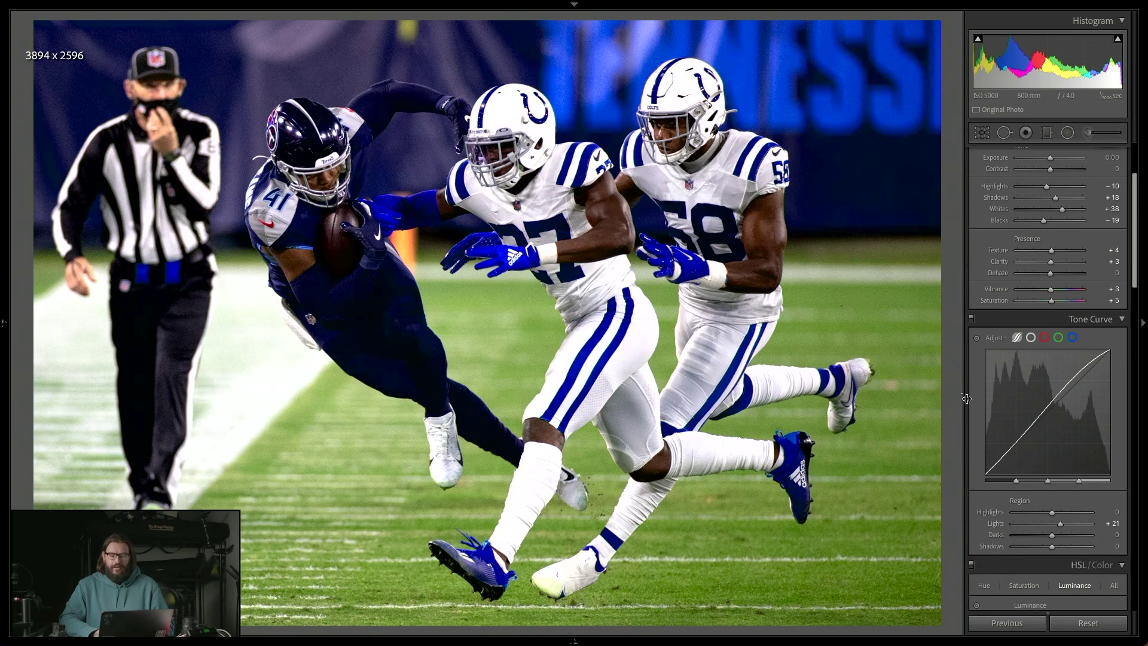
{"action": "scroll", "coordinate": [978, 421], "scroll_direction": "down", "scroll_amount": 3}
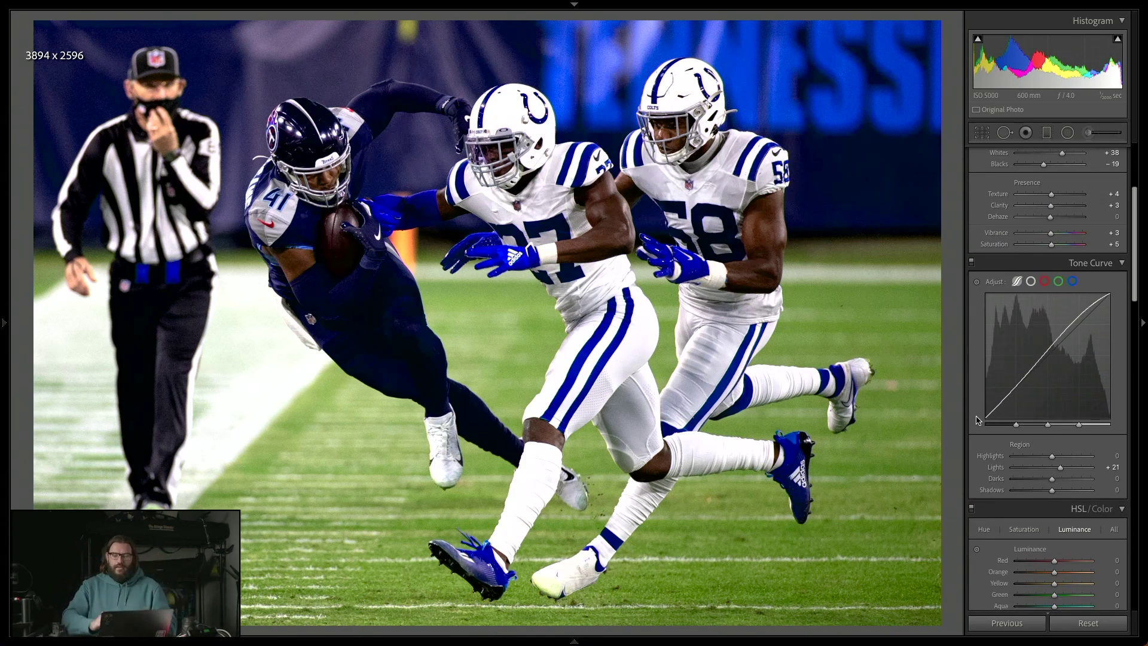
{"action": "scroll", "coordinate": [978, 421], "scroll_direction": "down", "scroll_amount": 1}
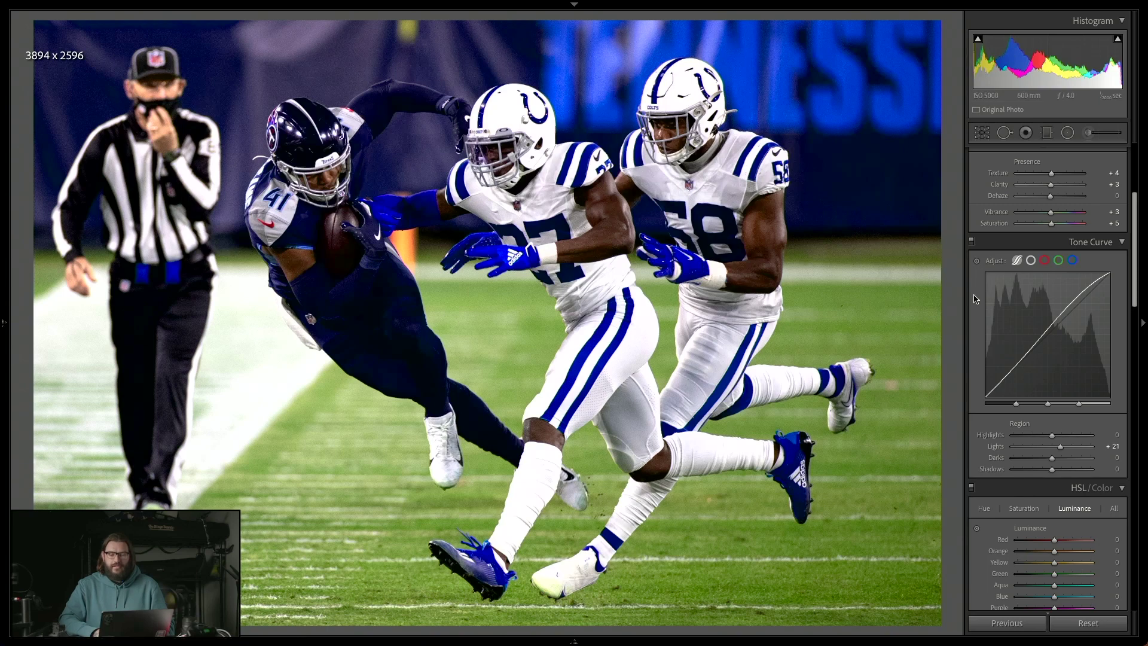
{"action": "scroll", "coordinate": [976, 299], "scroll_direction": "down", "scroll_amount": 10}
{"action": "scroll", "coordinate": [976, 316], "scroll_direction": "down", "scroll_amount": 1}
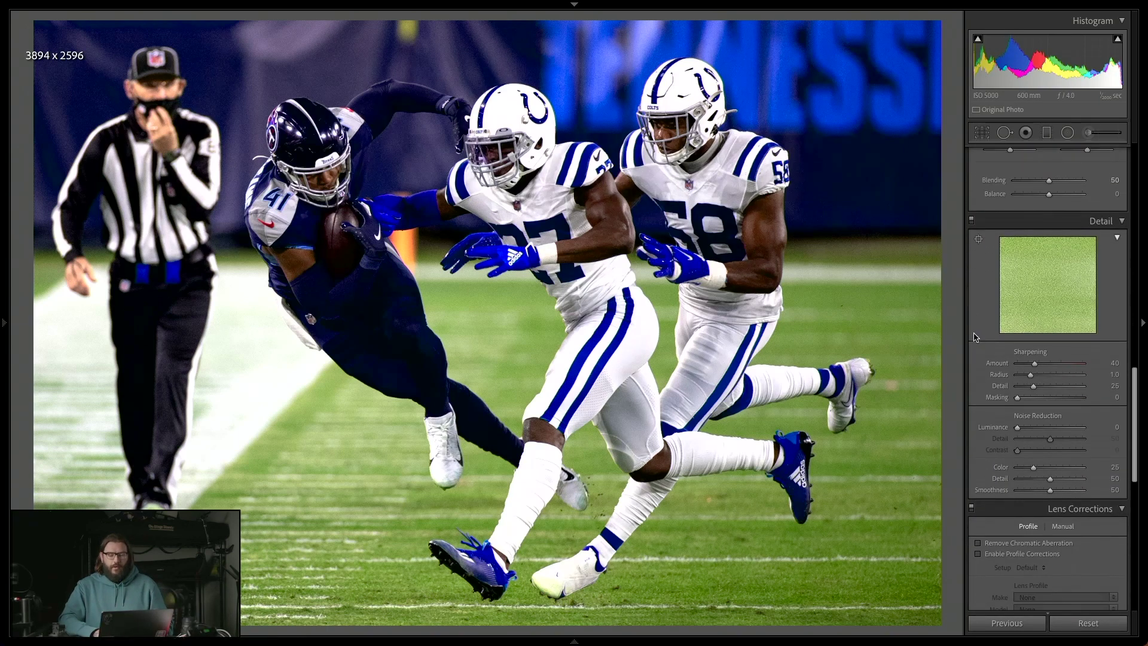
{"action": "left_click", "coordinate": [1017, 401], "text": "alt"}
{"action": "left_click_drag", "start_coordinate": [1019, 400], "coordinate": [1031, 404]}
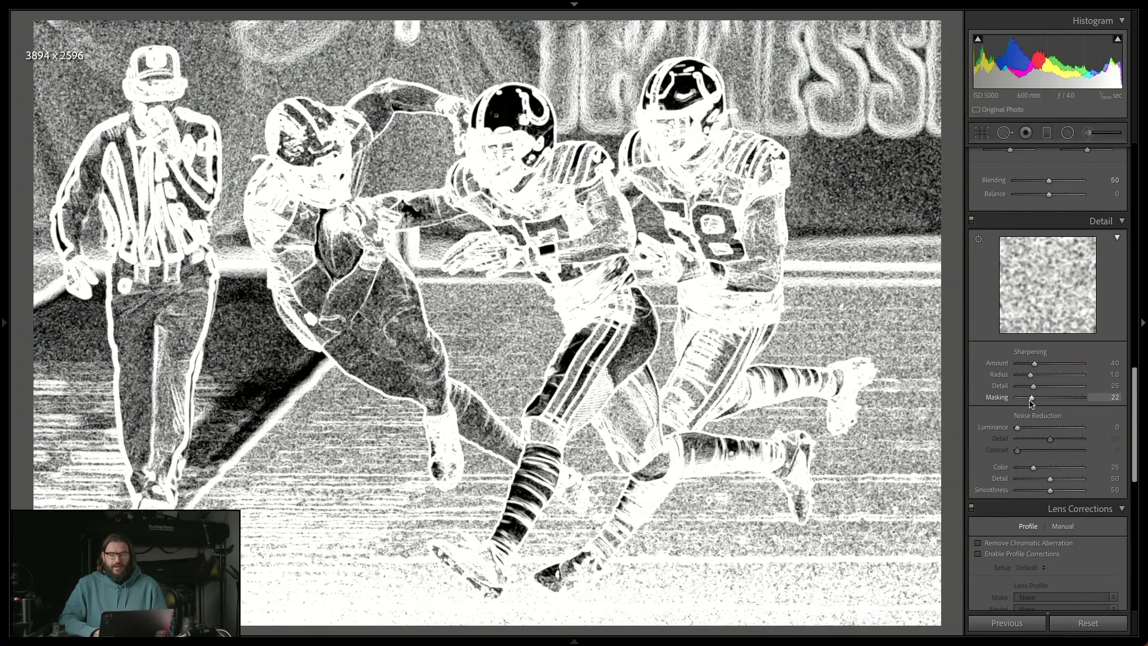
{"action": "left_click_drag", "start_coordinate": [1032, 404], "coordinate": [1031, 404]}
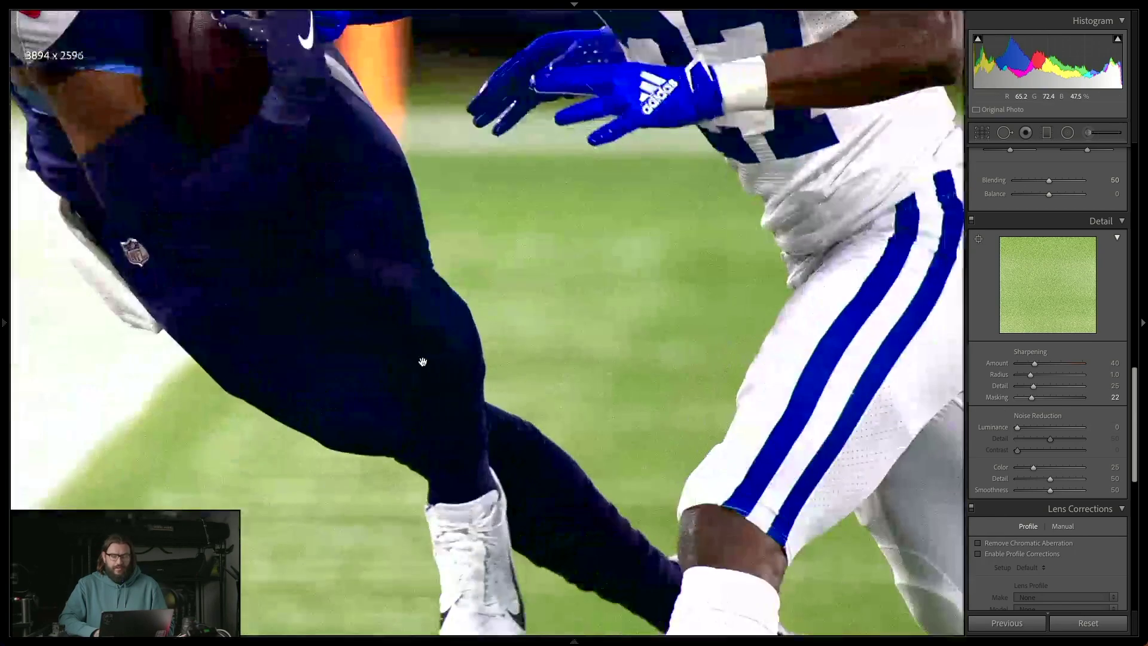
- Zoom in on the referee and the ball carrier's helmet and raise Luminance noise reduction to 100
{"action": "left_click", "coordinate": [425, 362]}
{"action": "left_click_drag", "start_coordinate": [388, 477], "coordinate": [663, 640]}
{"action": "left_click_drag", "start_coordinate": [720, 125], "coordinate": [891, 492]}
{"action": "left_click_drag", "start_coordinate": [89, 323], "coordinate": [284, 324]}
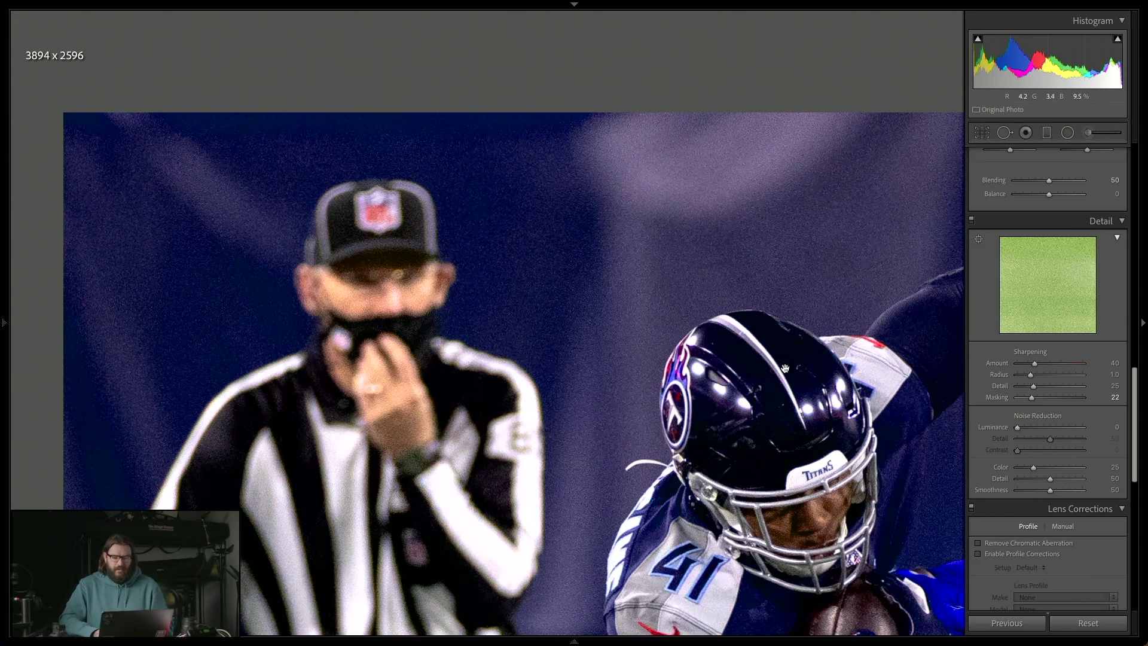
{"action": "left_click_drag", "start_coordinate": [1017, 430], "coordinate": [1093, 429]}
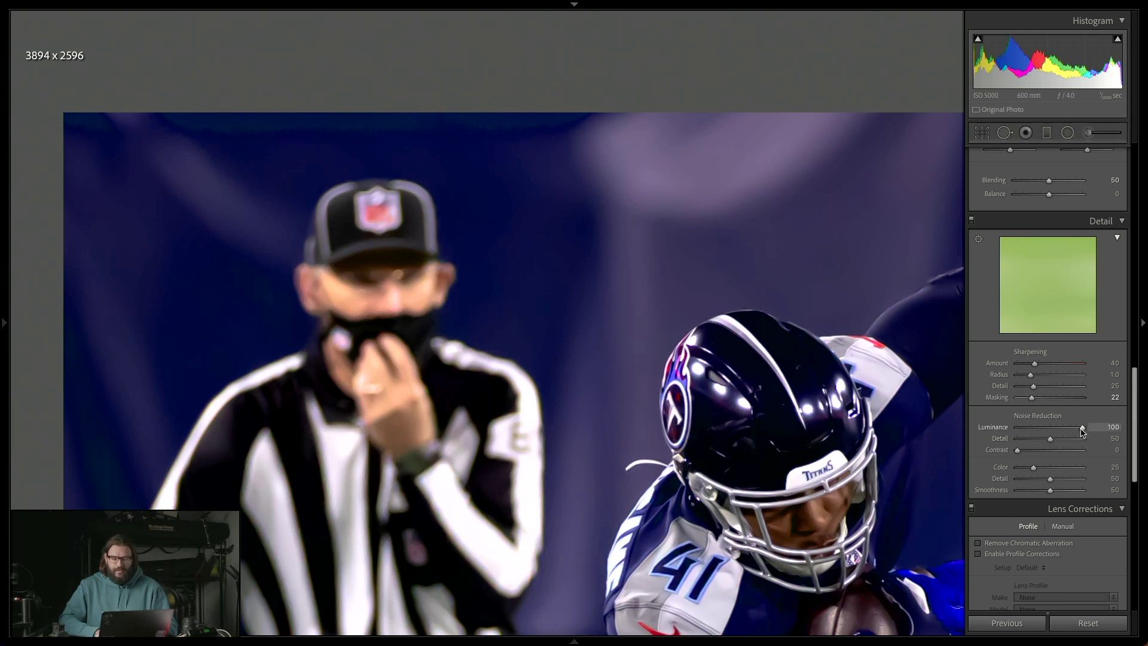
- Lower Luminance noise reduction to 26, comparing the photo with the Detail adjustments switched off and on
{"action": "left_click_drag", "start_coordinate": [1083, 432], "coordinate": [970, 435]}
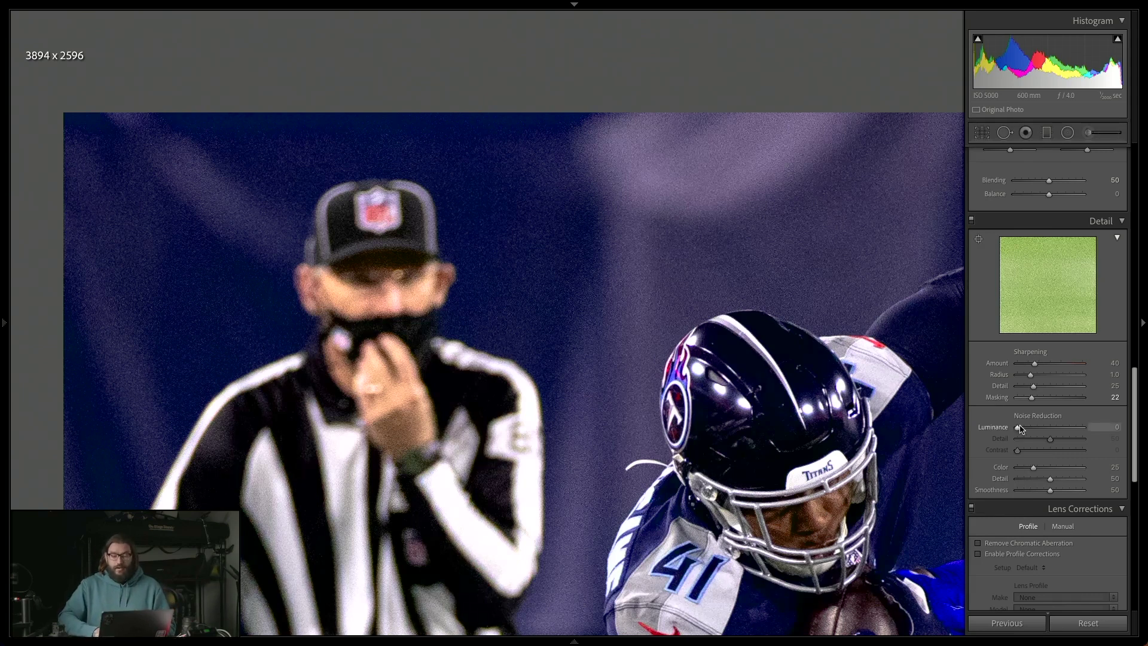
{"action": "left_click_drag", "start_coordinate": [1021, 429], "coordinate": [1030, 430]}
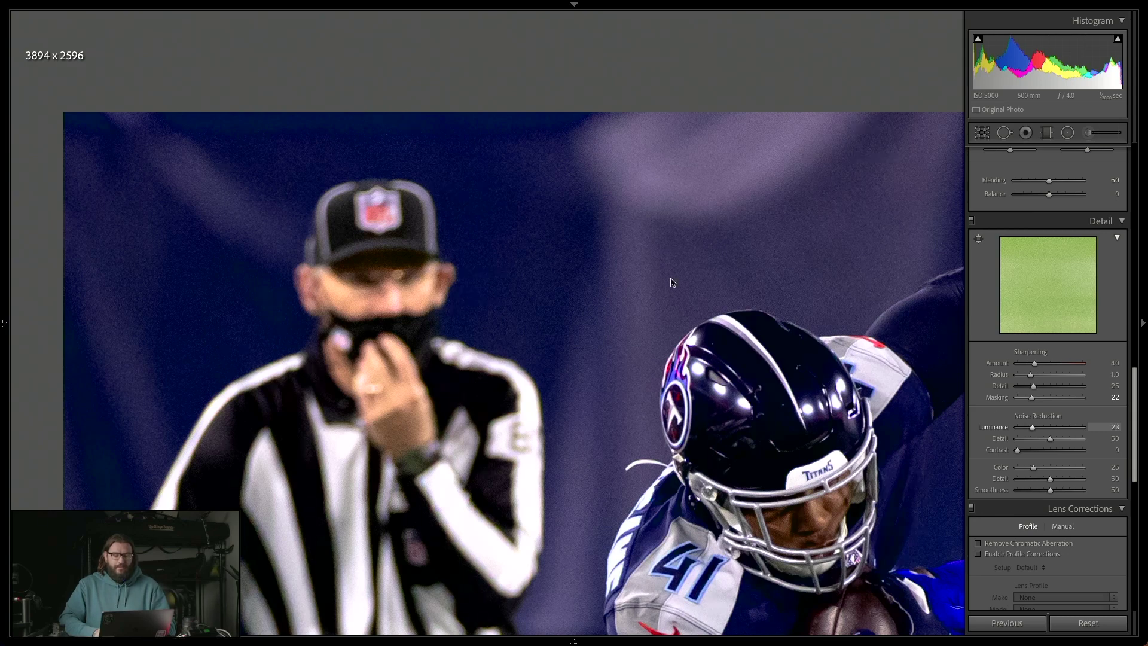
{"action": "left_click", "coordinate": [972, 222]}
{"action": "left_click", "coordinate": [971, 222]}
{"action": "left_click", "coordinate": [972, 222]}
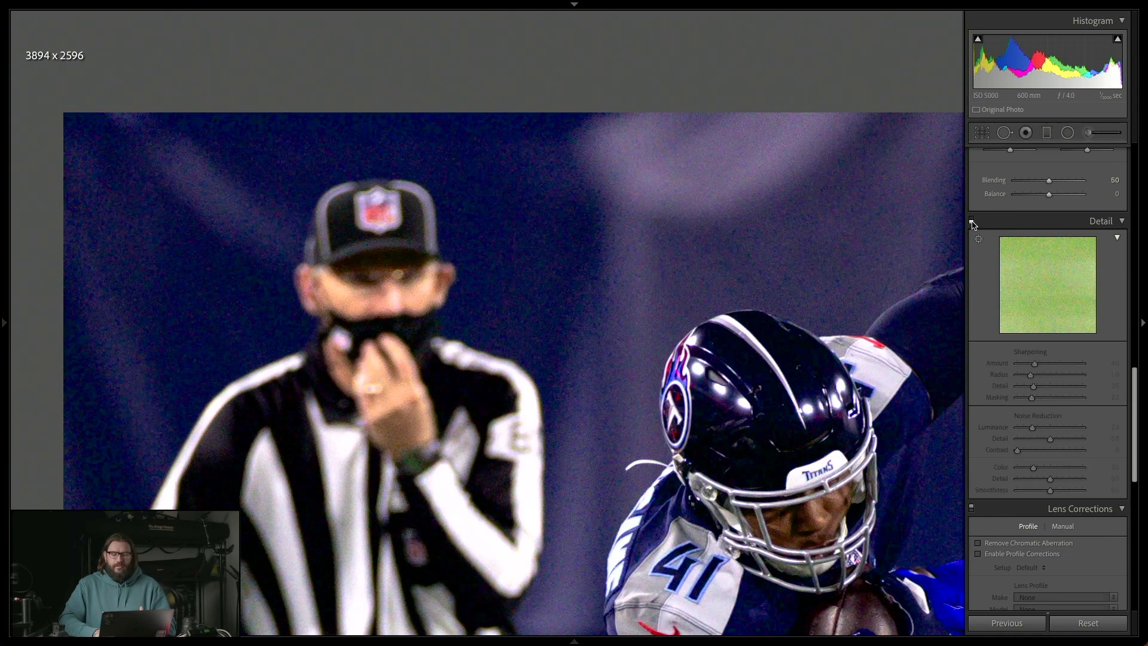
{"action": "left_click", "coordinate": [971, 222]}
{"action": "left_click", "coordinate": [971, 221]}
{"action": "left_click", "coordinate": [972, 222]}
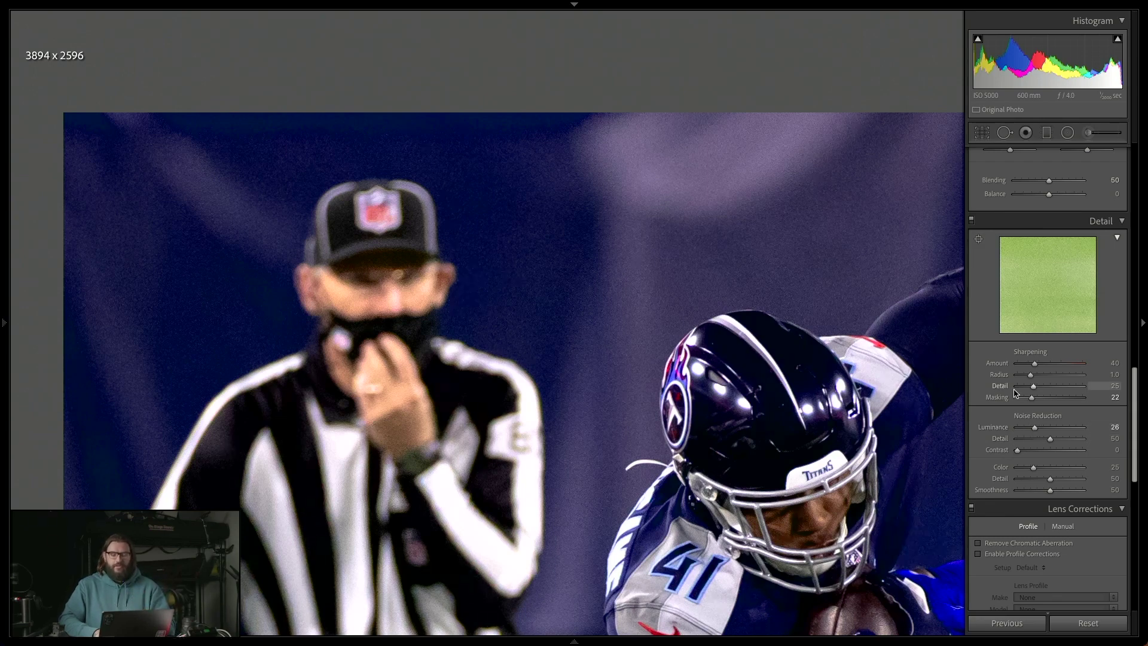
- Set the sharpening Masking to 67, Amount to 49 and Detail to 36 while checking the two helmeted players up close
{"action": "left_click_drag", "start_coordinate": [951, 574], "coordinate": [532, 355]}
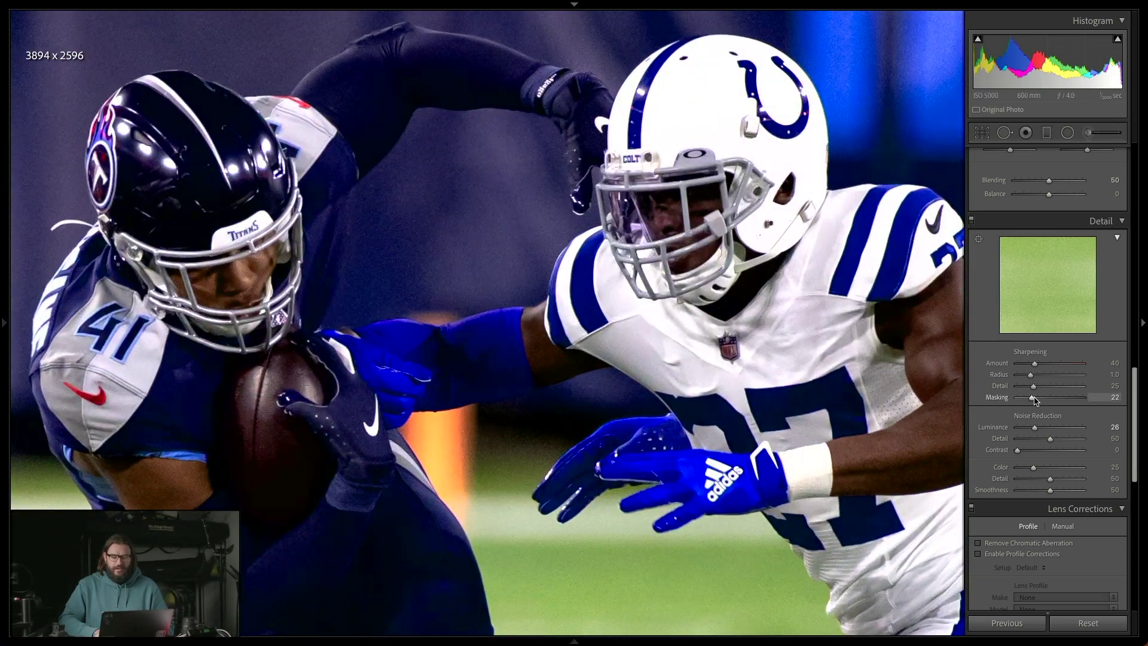
{"action": "left_click_drag", "start_coordinate": [1034, 399], "coordinate": [1062, 403]}
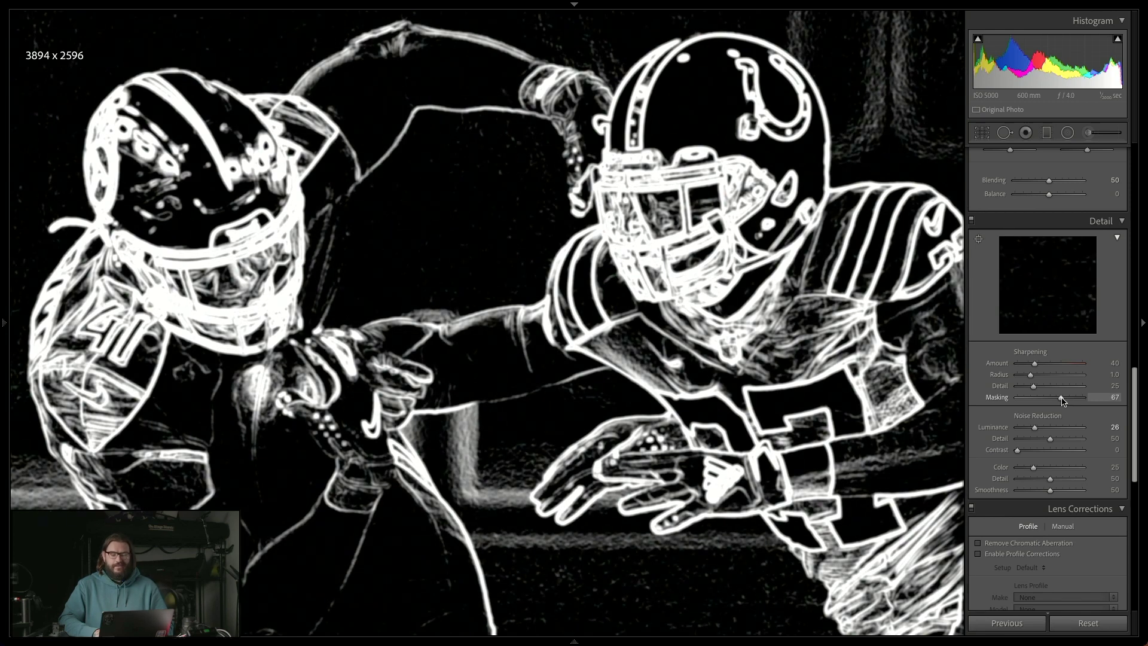
{"action": "left_click_drag", "start_coordinate": [1062, 400], "coordinate": [1062, 401]}
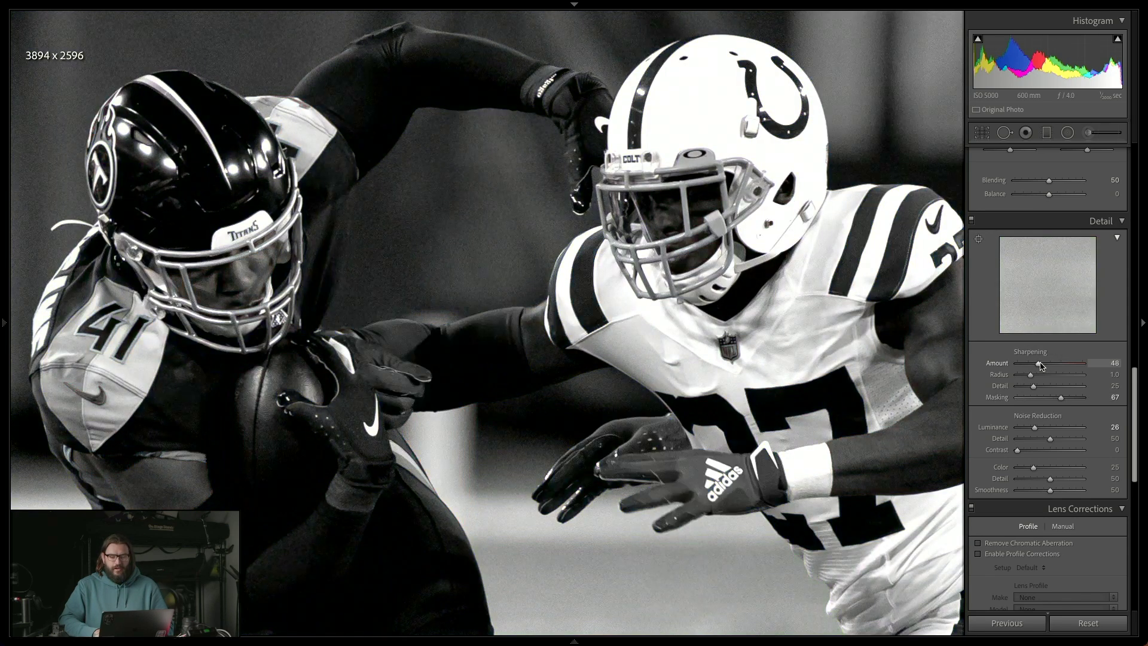
{"action": "left_click_drag", "start_coordinate": [1038, 366], "coordinate": [1041, 390]}
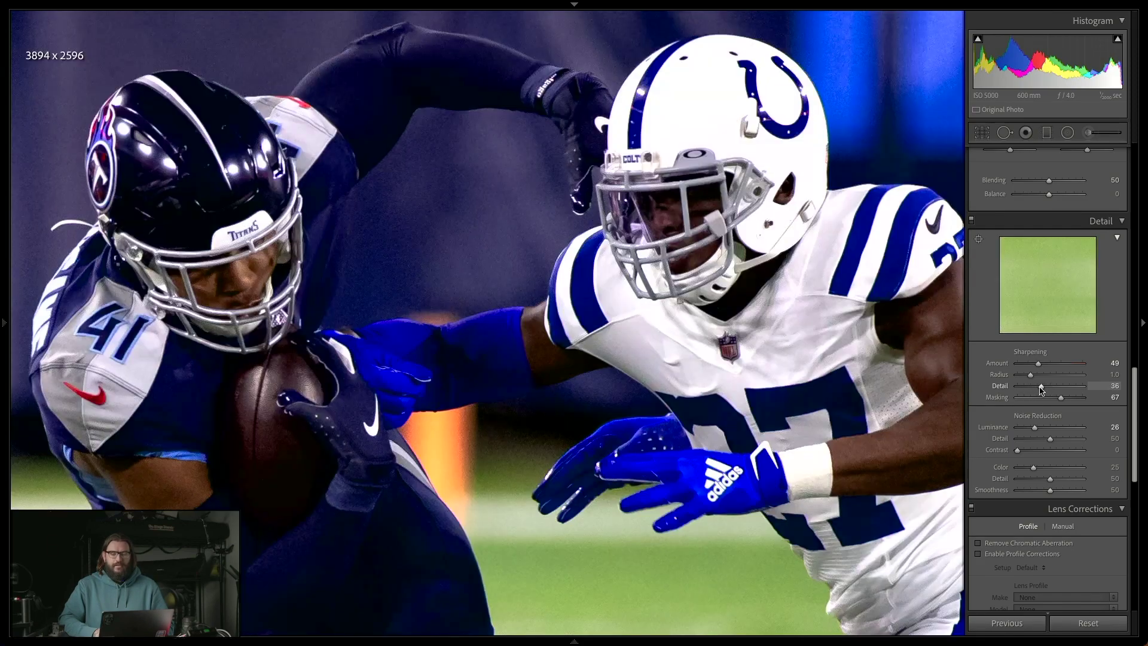
{"action": "left_click", "coordinate": [798, 363]}
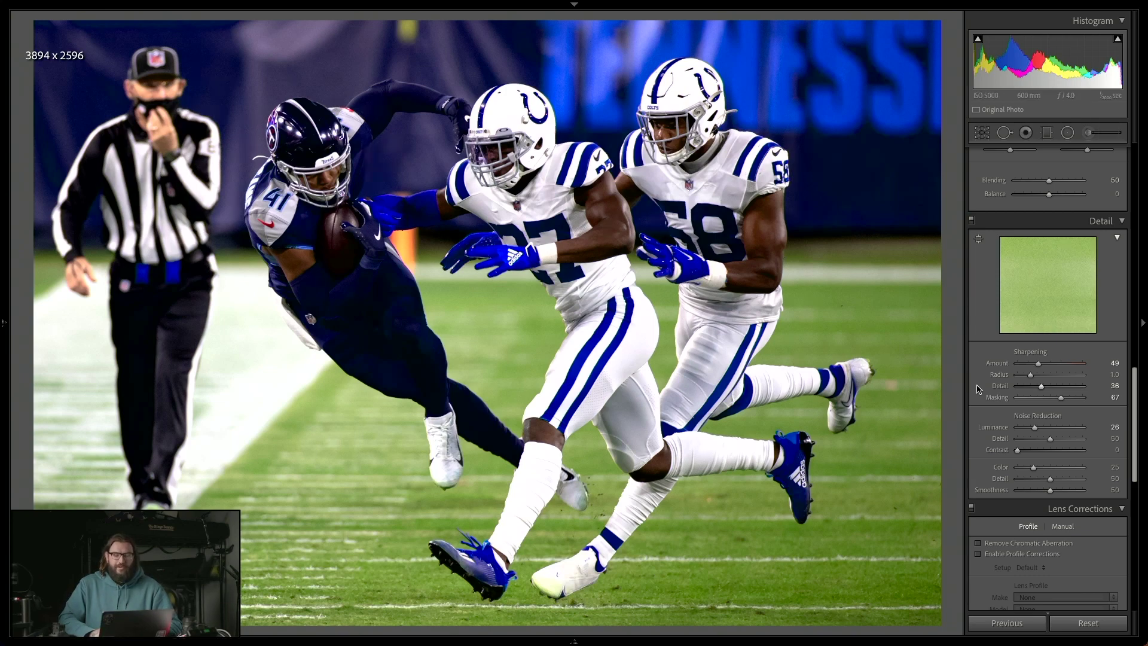
- Compare the current edit with the finished snapshot state from the history, and undo back to the current edit
{"action": "scroll", "coordinate": [965, 353], "scroll_direction": "up", "scroll_amount": 2}
{"action": "scroll", "coordinate": [974, 377], "scroll_direction": "down", "scroll_amount": 6}
{"action": "scroll", "coordinate": [979, 388], "scroll_direction": "up", "scroll_amount": 12}
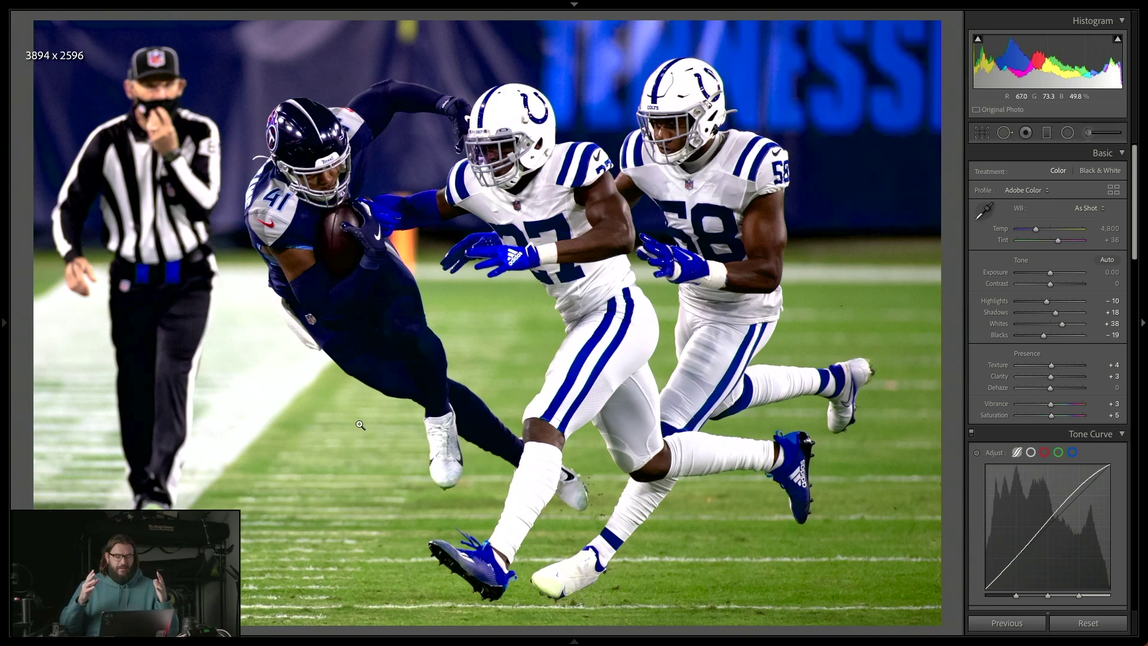
{"action": "mouse_move", "coordinate": [3, 323]}
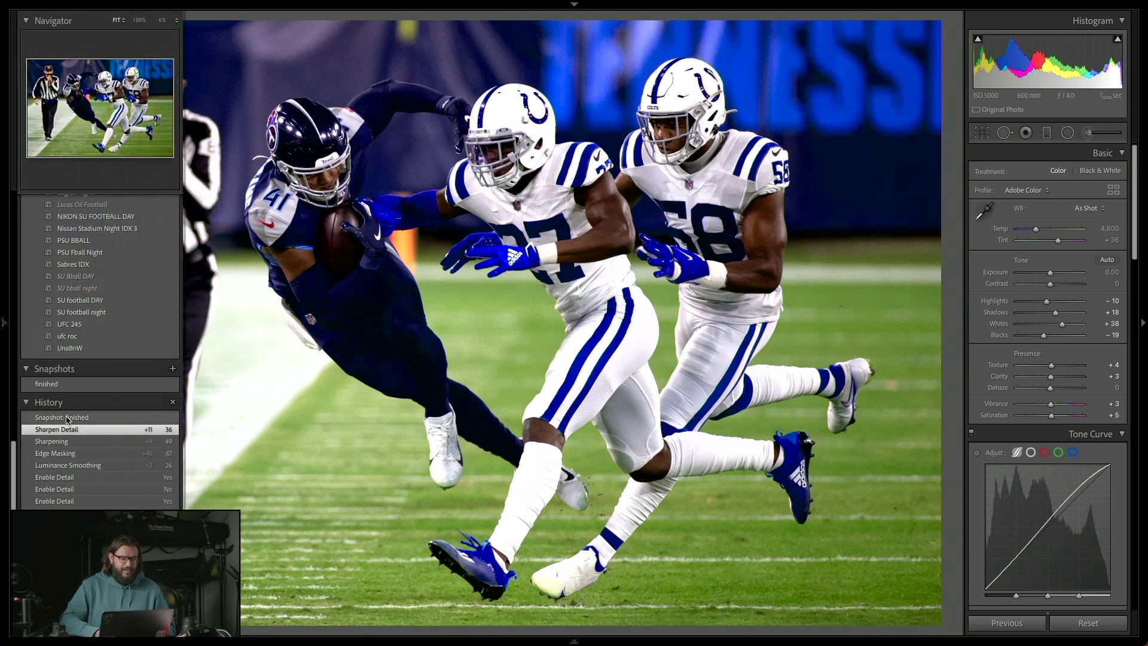
{"action": "left_click", "coordinate": [99, 418]}
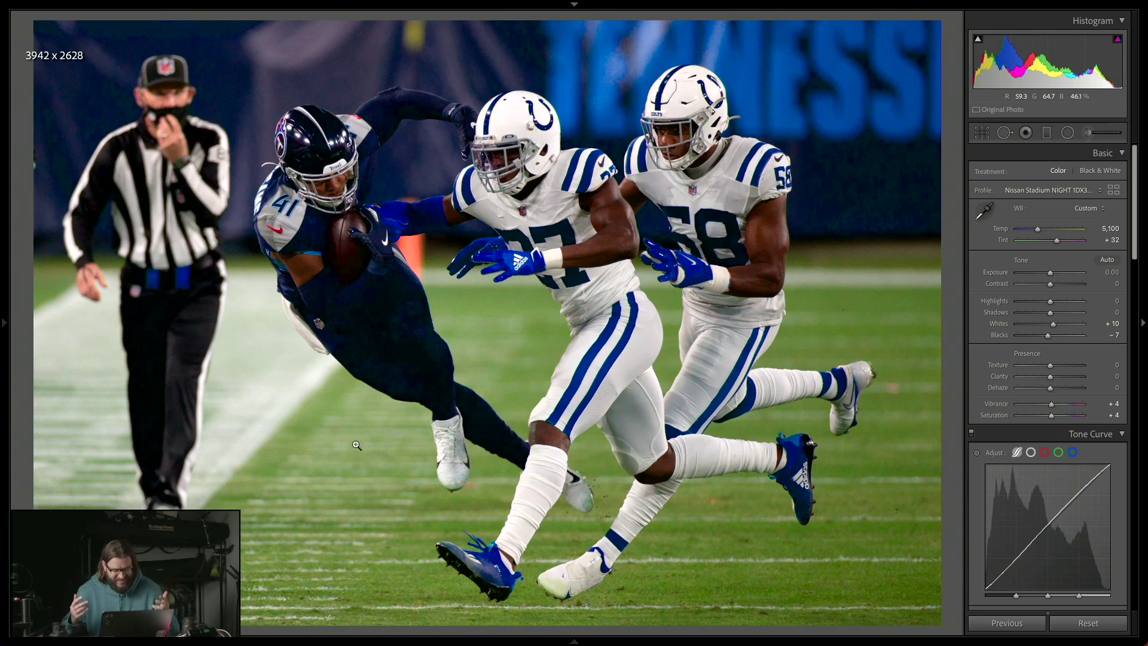
{"action": "key", "text": "ctrl+z"}
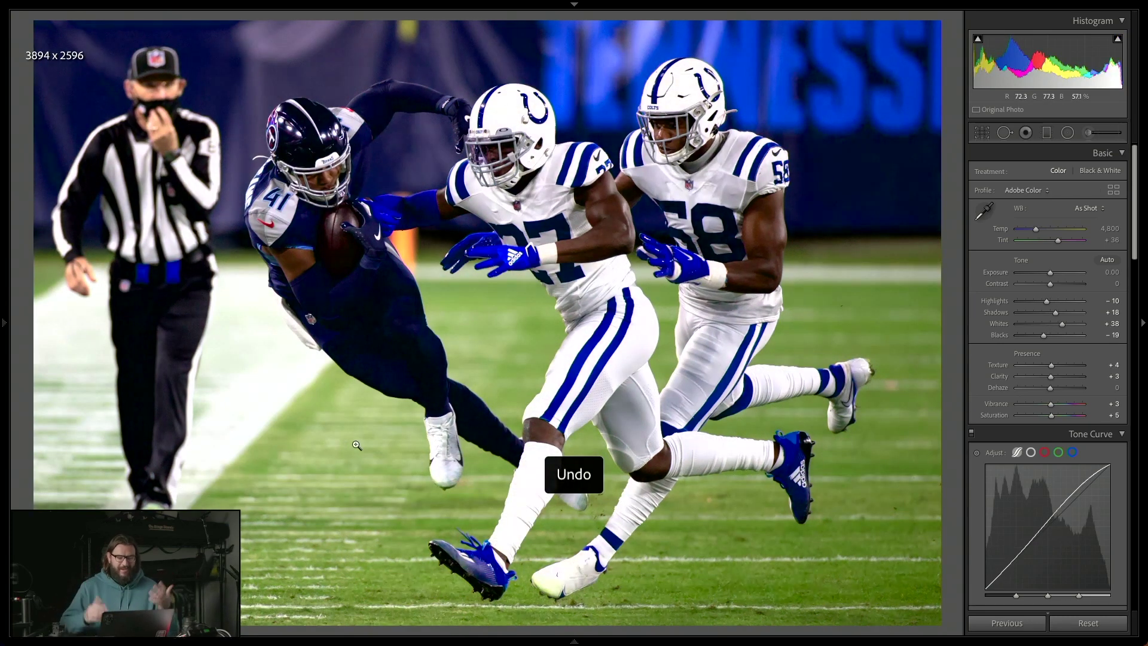